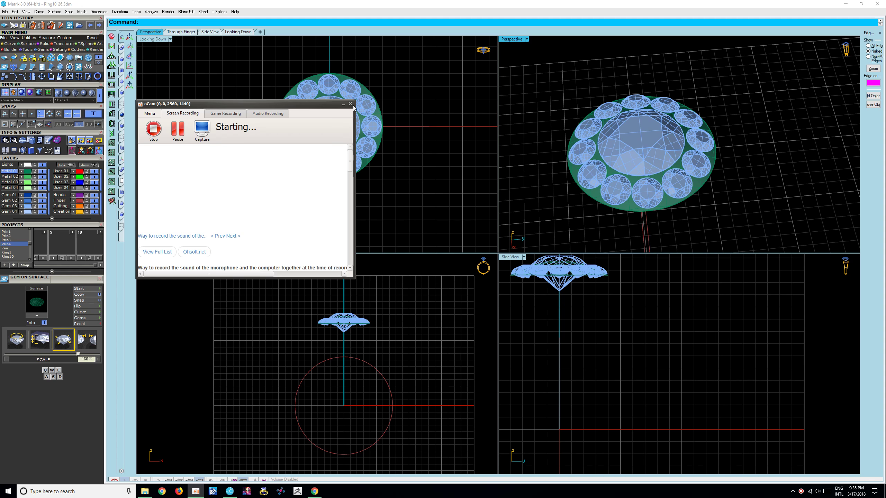
Orbit the 3D view and select the green halo surface beneath the gems
left_click(345, 104)
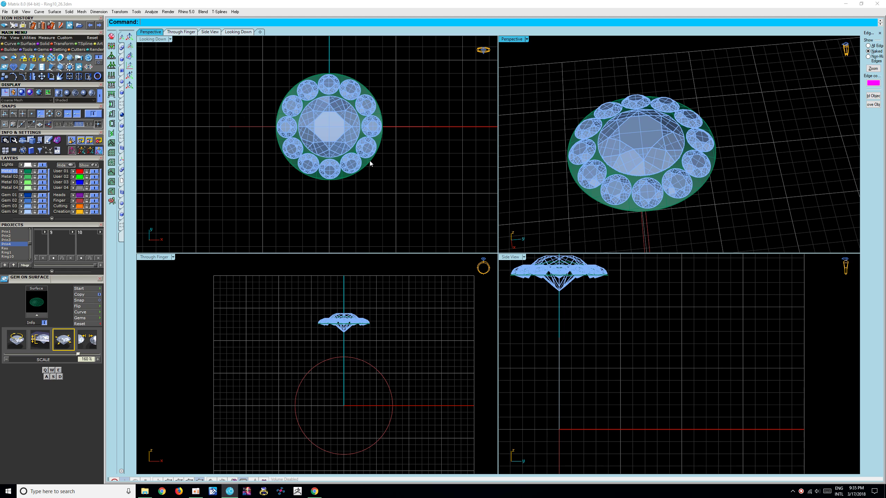
scroll(348, 350, "up", 3)
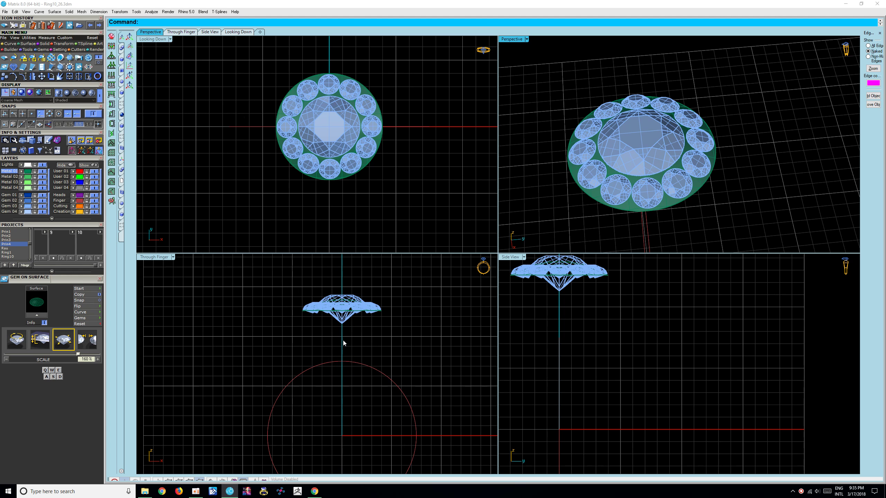
right_click_drag(359, 227, 370, 228)
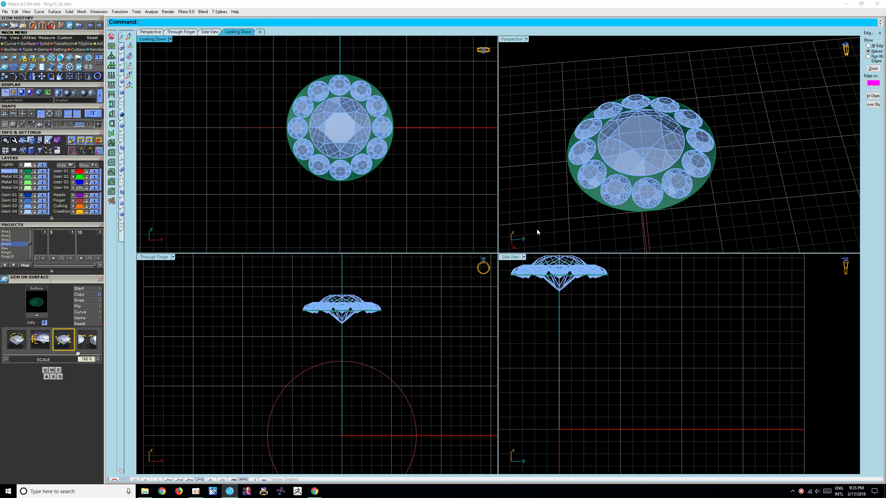
right_click_drag(690, 218, 695, 132)
scroll(734, 105, "up", 3)
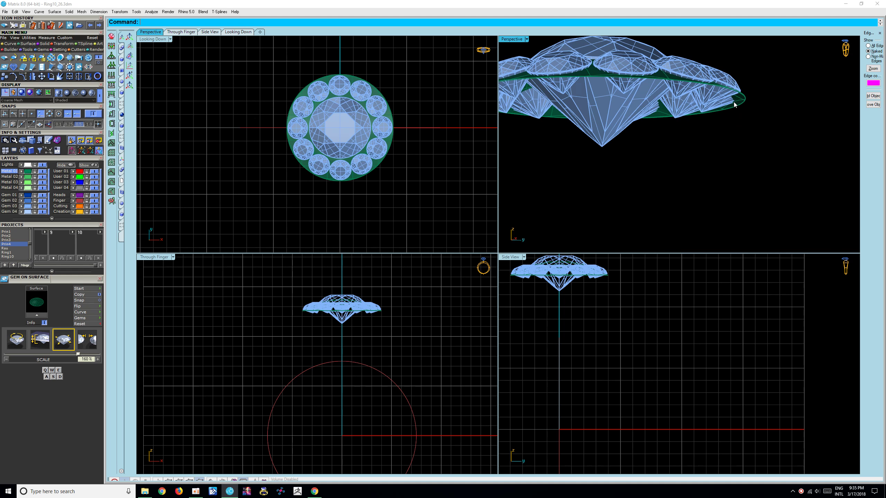
right_click_drag(734, 104, 716, 114)
left_click(718, 117)
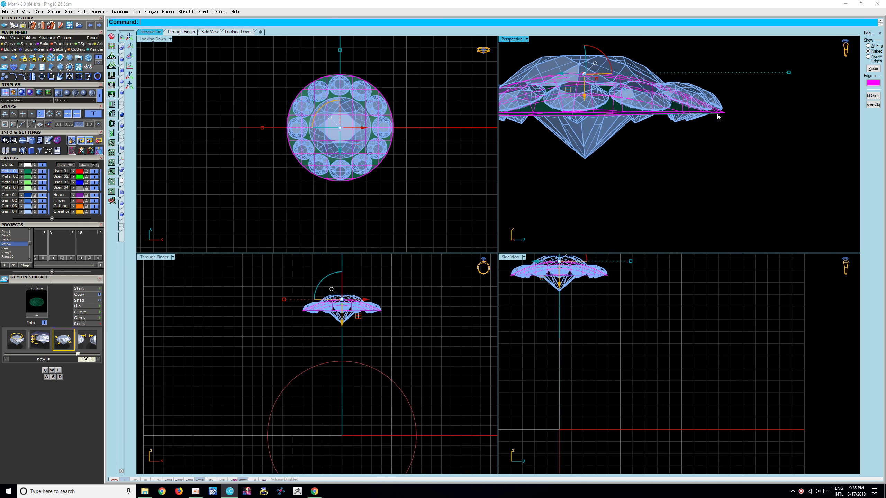
left_click(724, 121)
left_click(724, 122)
scroll(717, 117, "up", 3)
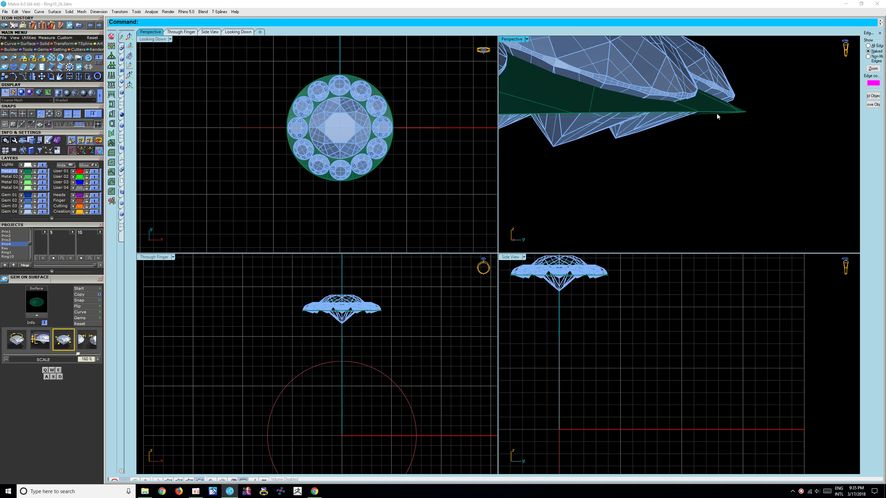
left_click(709, 117)
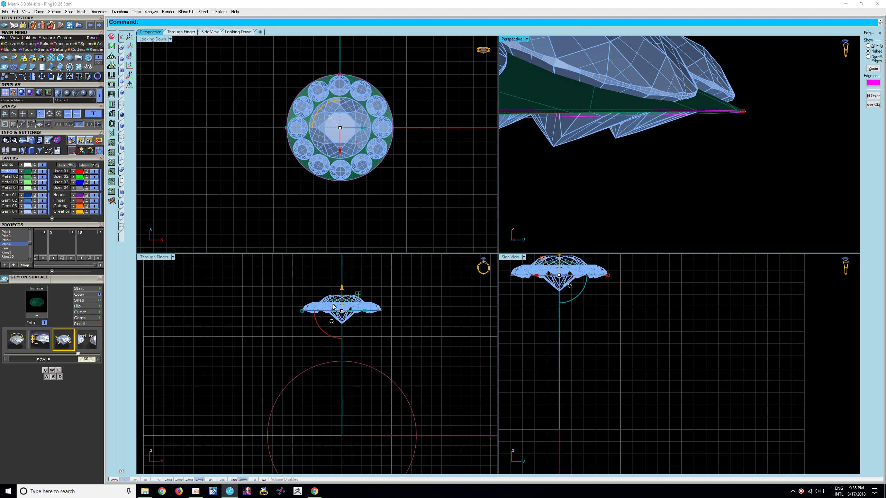
Alt-drag a copy of the halo outline below the gems and set its height
left_click_drag(344, 290, 346, 343)
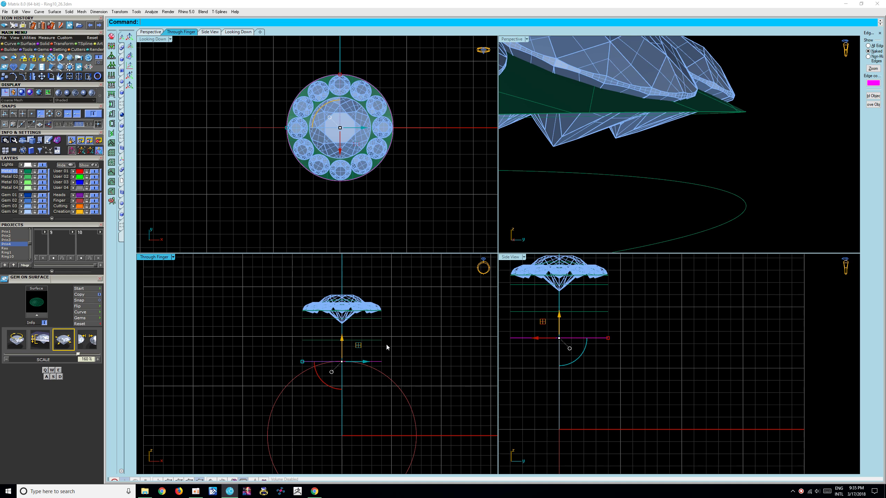
left_click(383, 317)
scroll(366, 308, "up", 1)
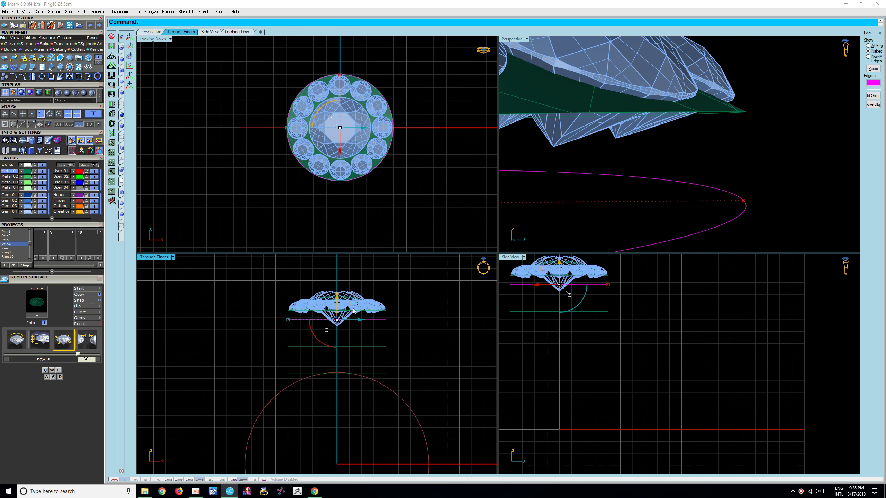
left_click_drag(341, 301, 342, 294)
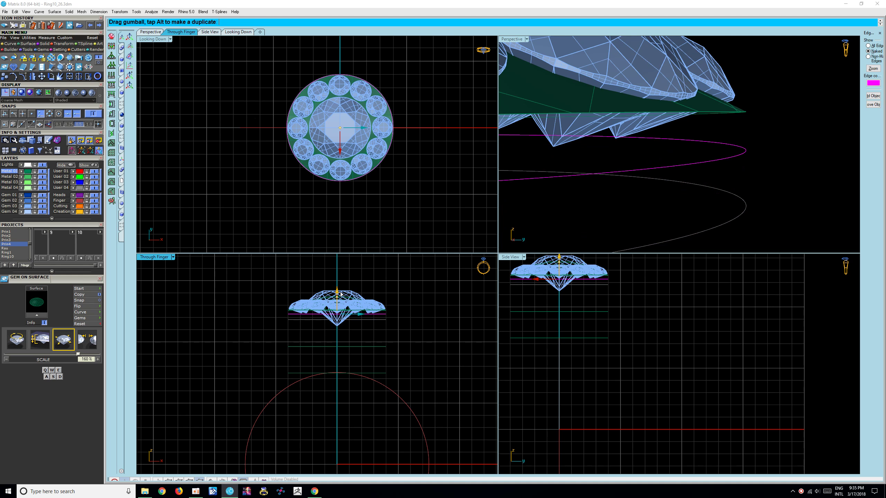
left_click_drag(341, 294, 339, 317)
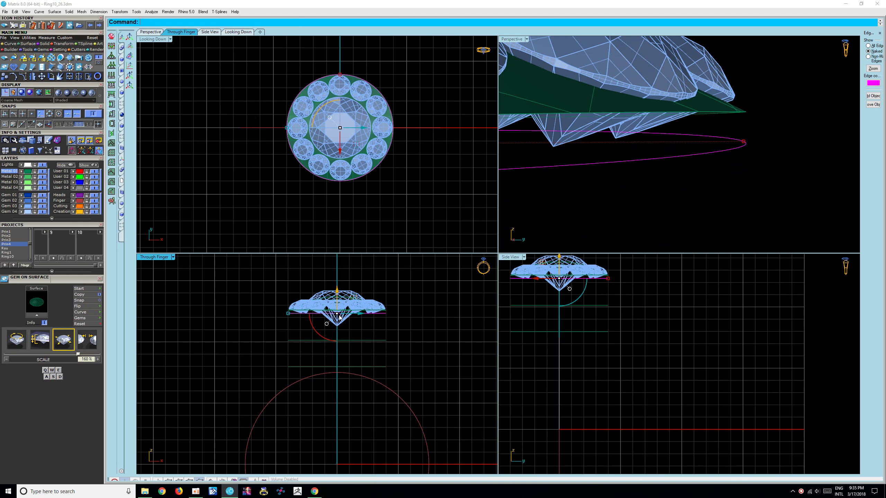
left_click(404, 338)
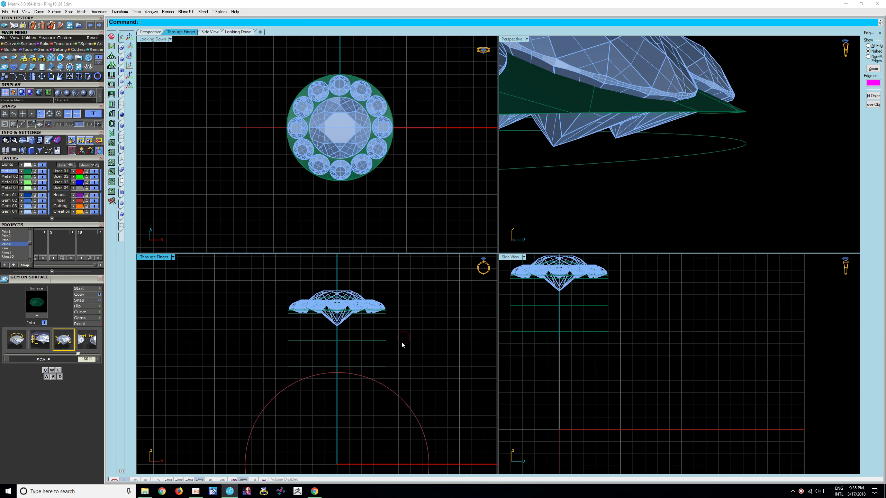
Select the girdle curve and scale it out beyond the halo edge
left_click(373, 337)
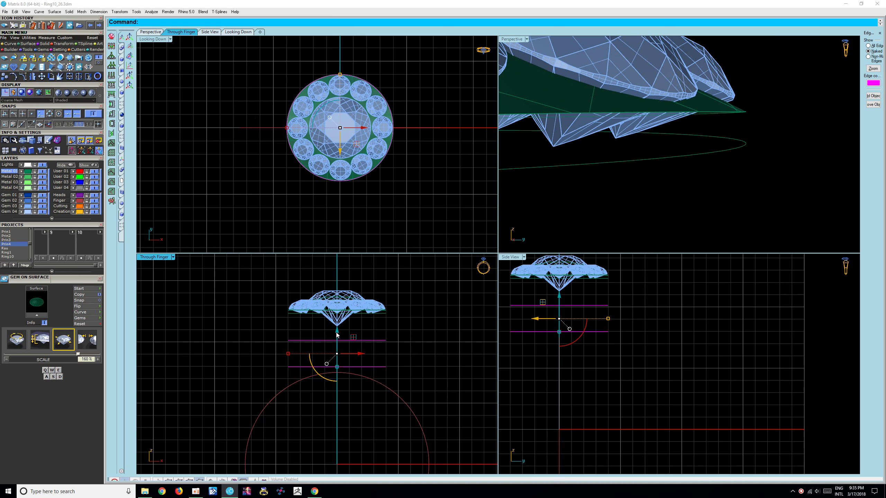
left_click(294, 315)
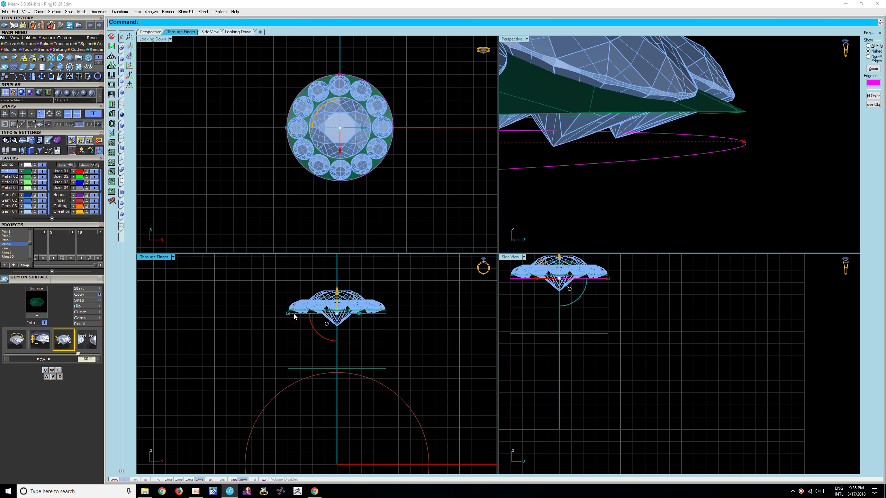
scroll(293, 125, "up", 2)
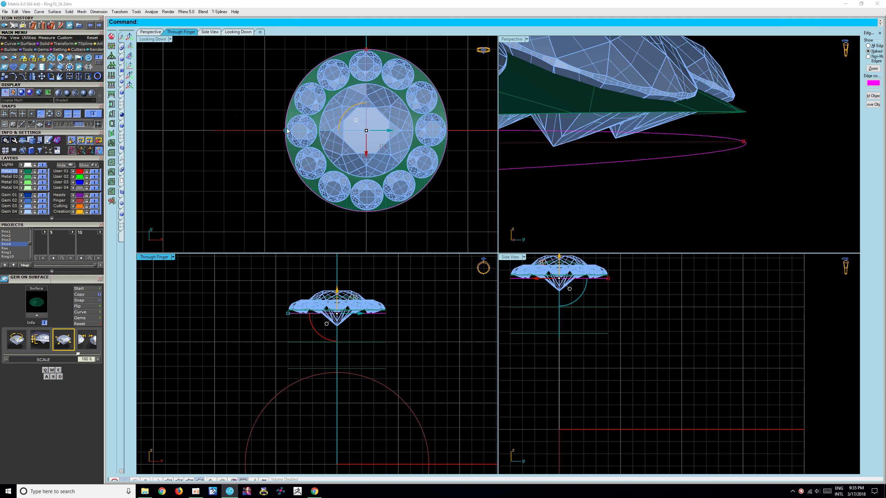
left_click_drag(284, 132, 281, 136)
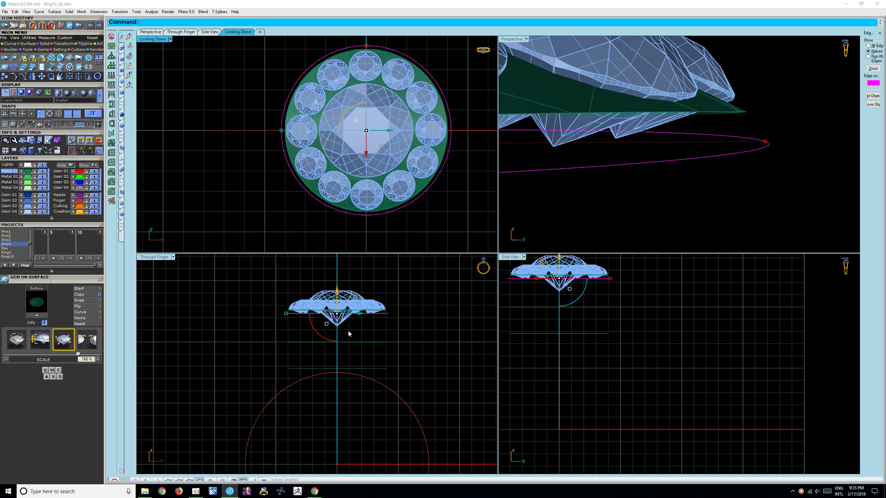
Lower the bottom circle well below the gems, shrink it inward, and select all ring curves
left_click(366, 342)
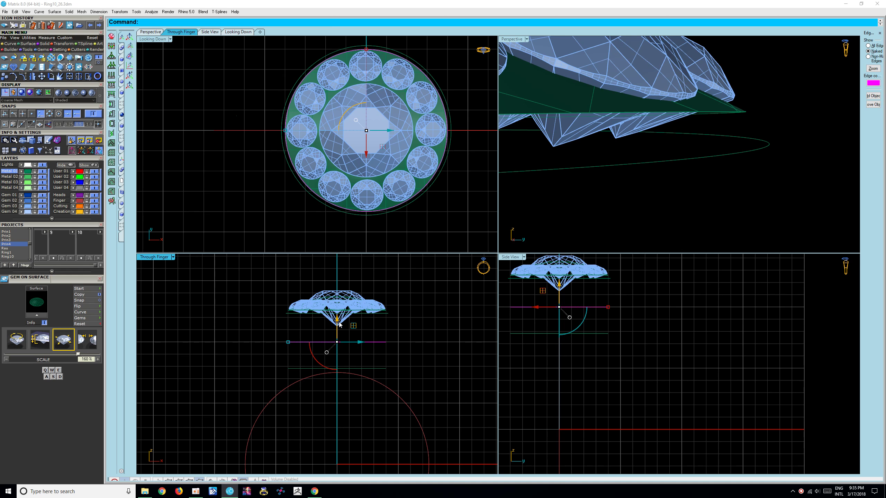
left_click_drag(339, 323, 338, 312)
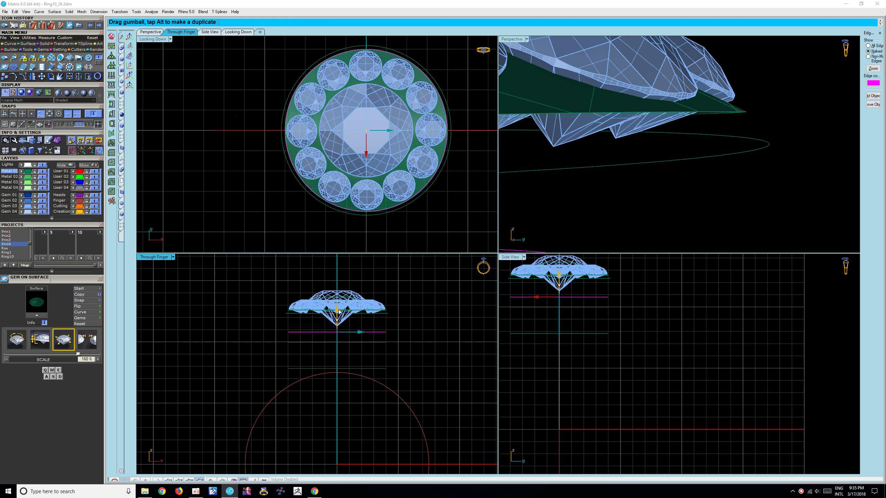
left_click_drag(287, 330, 284, 330)
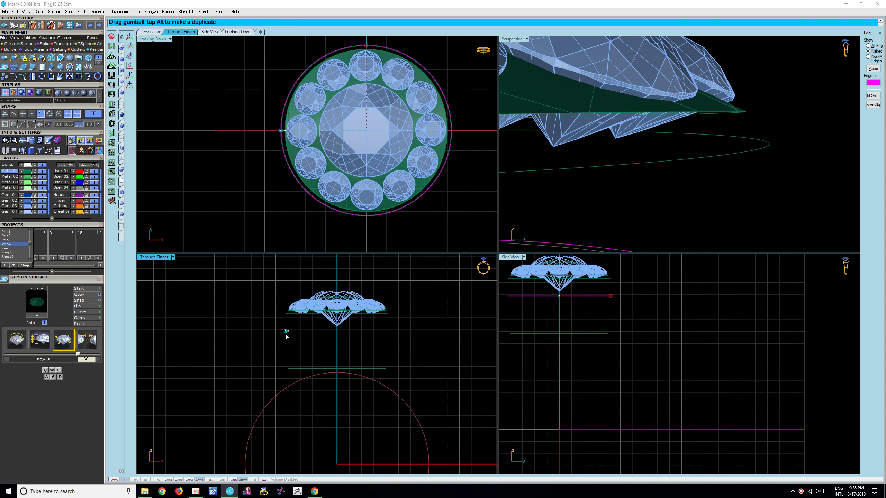
left_click_drag(376, 362, 381, 371)
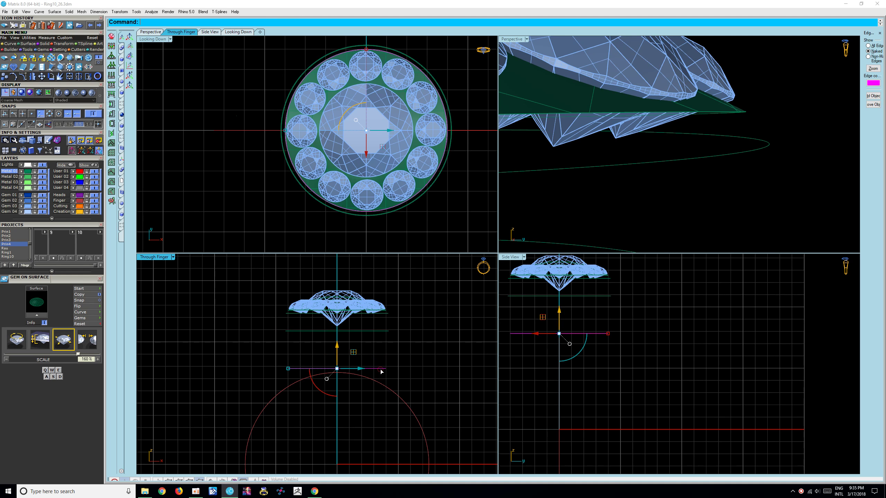
left_click_drag(289, 368, 301, 375)
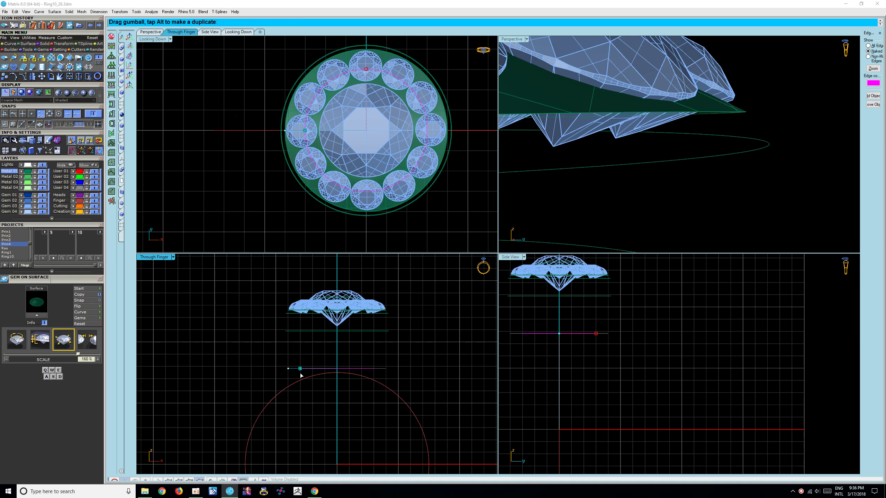
left_click(389, 369)
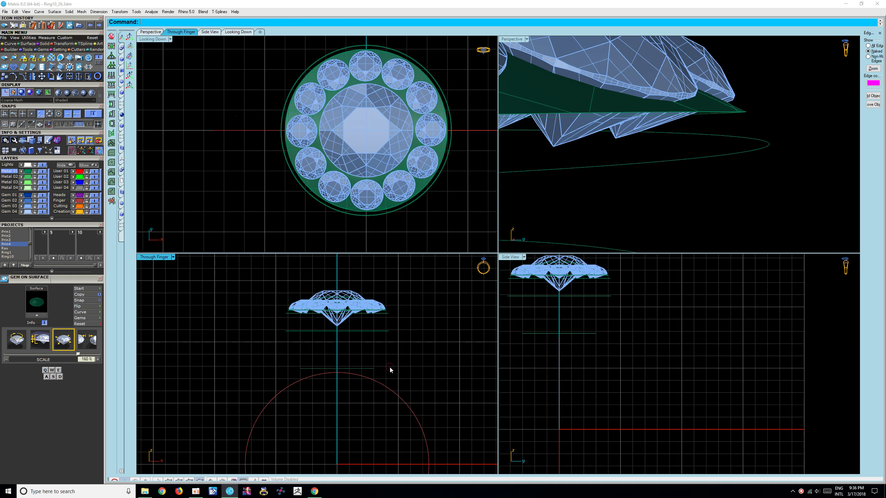
left_click(388, 332)
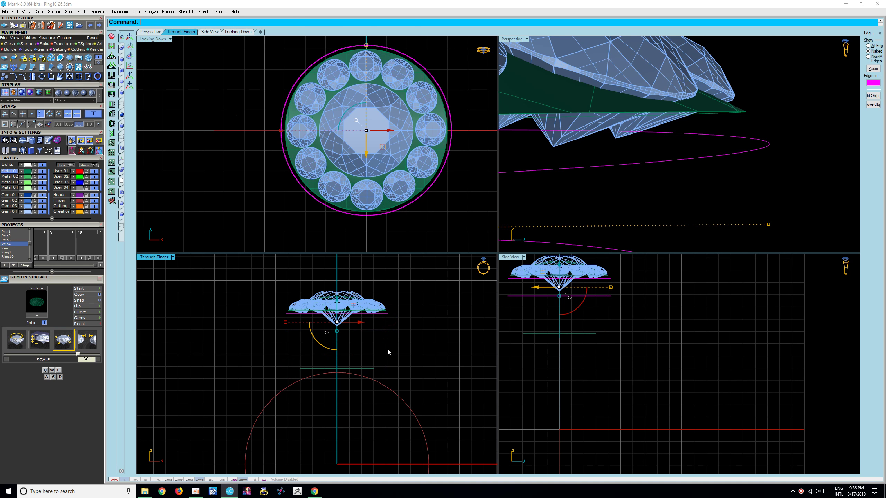
Loft the stacked circles with Normal style into a bowl-shaped gallery surface
right_click(375, 367)
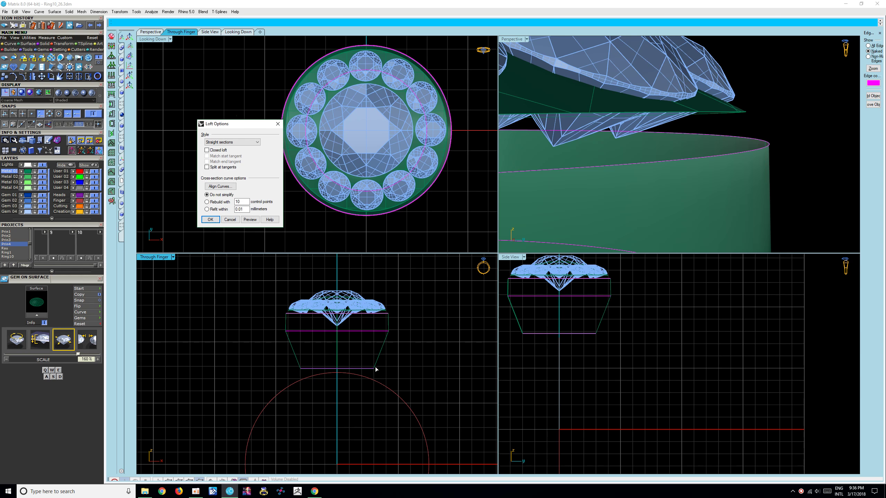
left_click(254, 143)
left_click(213, 148)
left_click(211, 219)
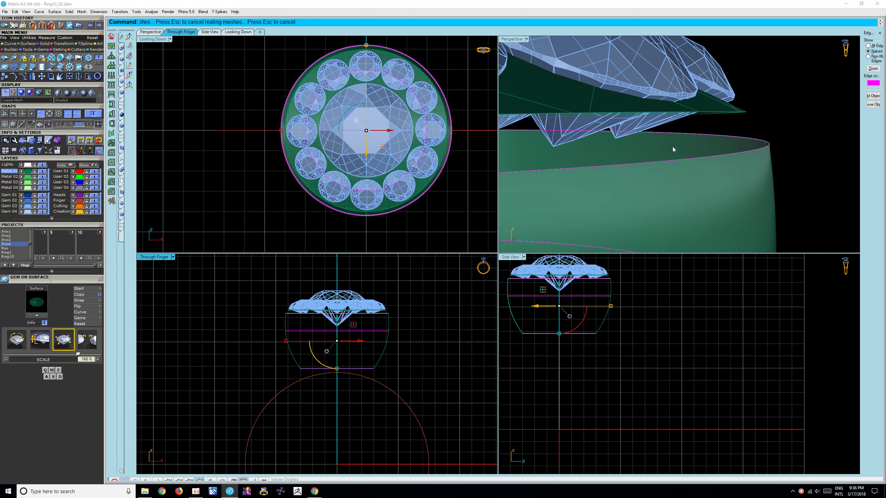
mouse_move(686, 140)
right_mouse_down()
mouse_move(654, 171)
mouse_move(650, 154)
right_mouse_up()
scroll(650, 154, "down", 3)
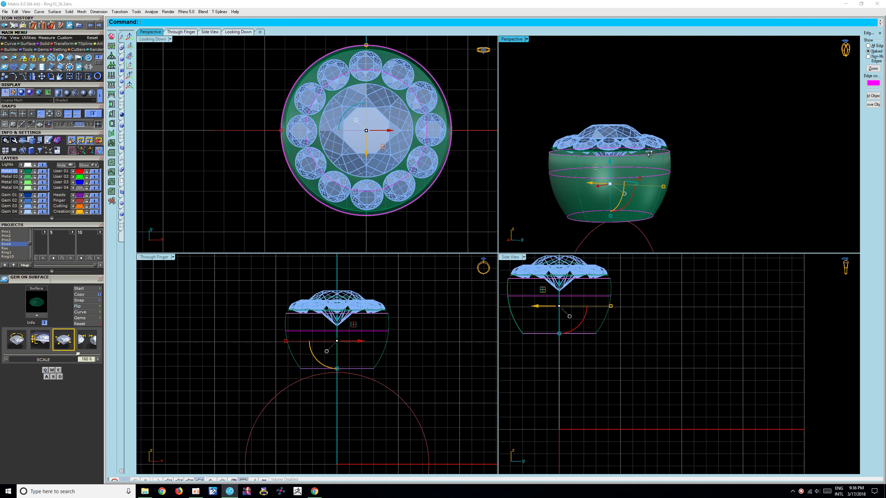
right_click_drag(650, 154, 655, 153)
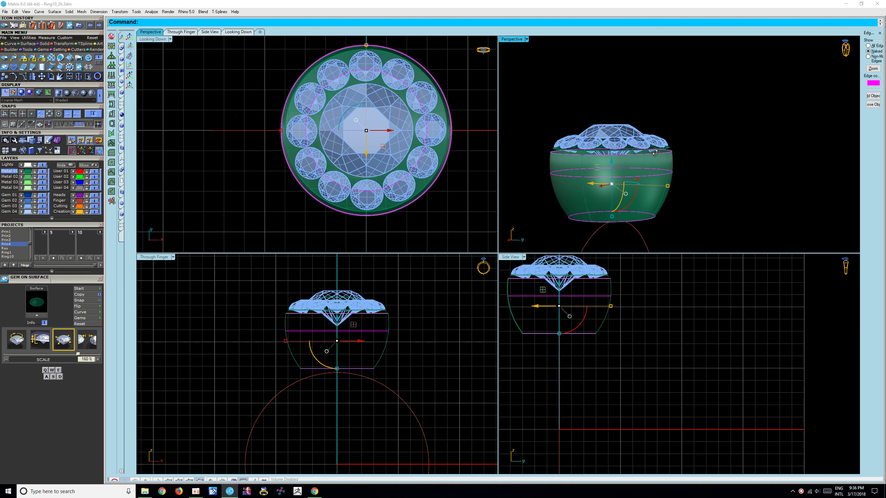
left_click(743, 170)
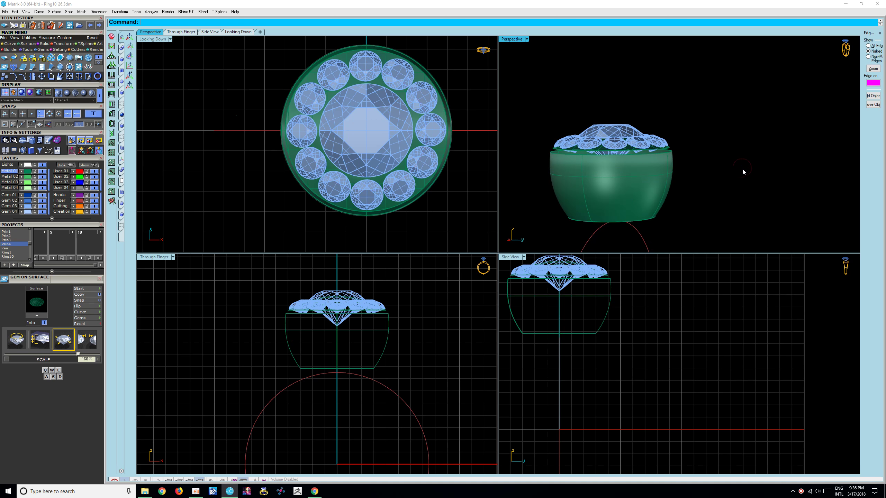
Select the whole ring head and gumball-scale it so the shank is rounder
left_click(386, 316)
left_click(418, 331)
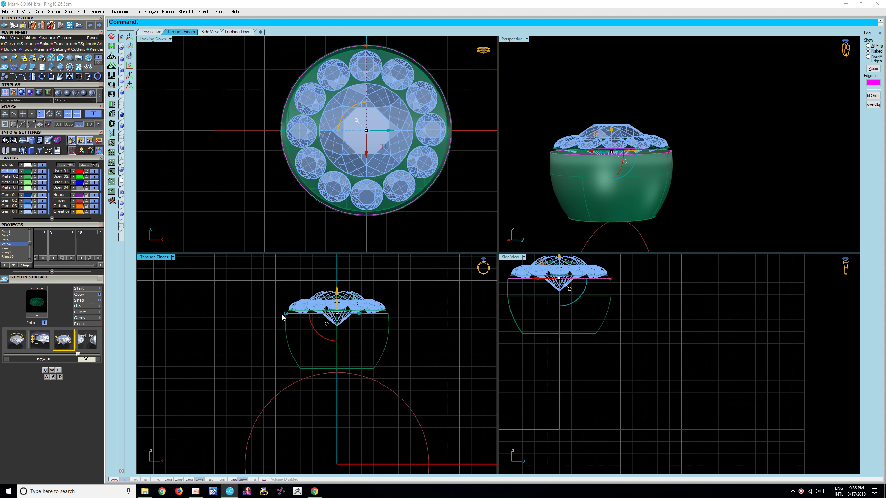
scroll(285, 316, "up", 2)
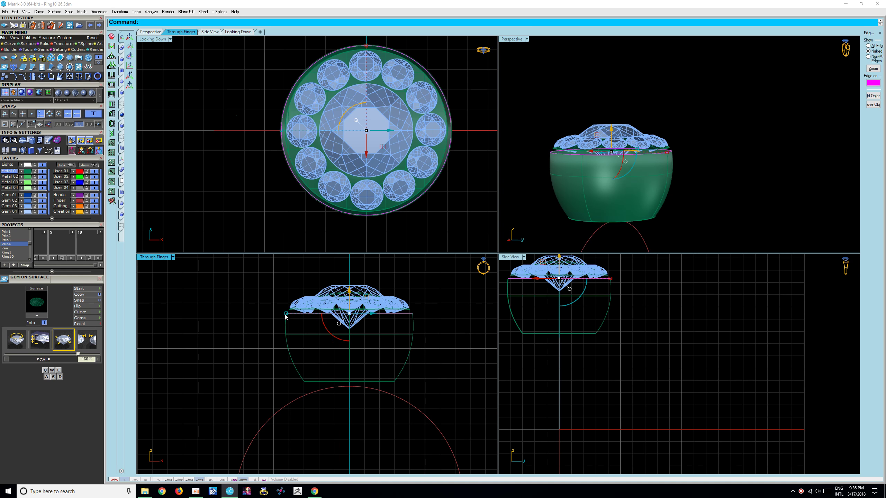
left_click_drag(286, 313, 290, 321)
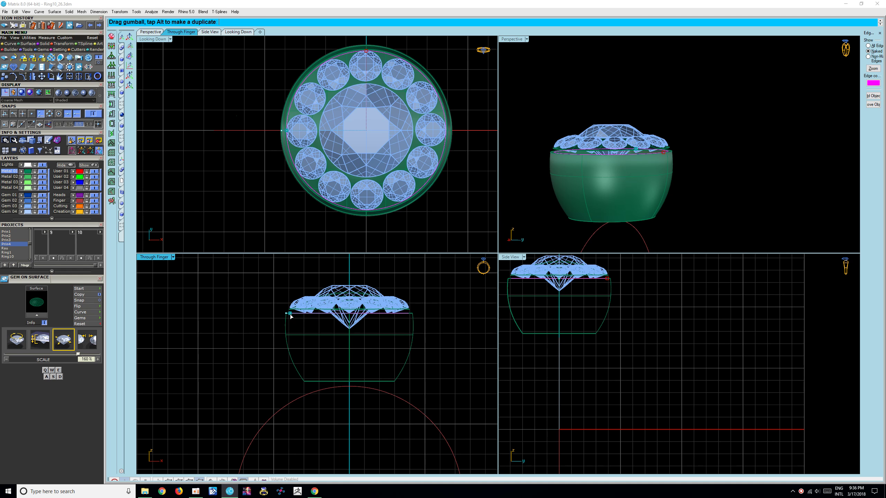
right_click_drag(339, 373, 335, 361)
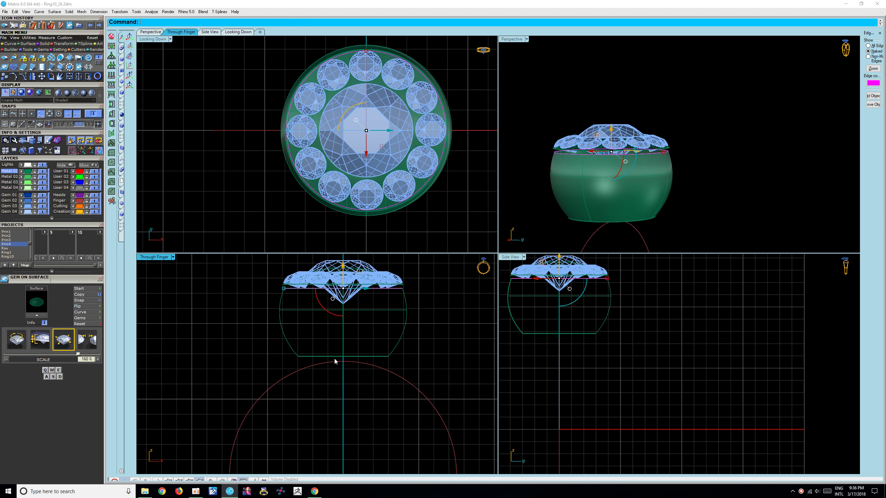
left_click(337, 359)
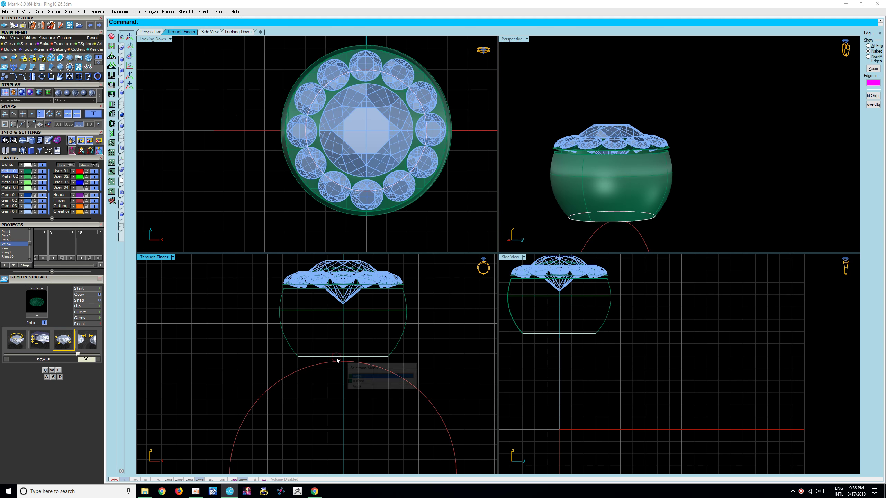
Pick the shank from overlapping selections, nudge it down, then undo the move
key("Return")
left_click(344, 341)
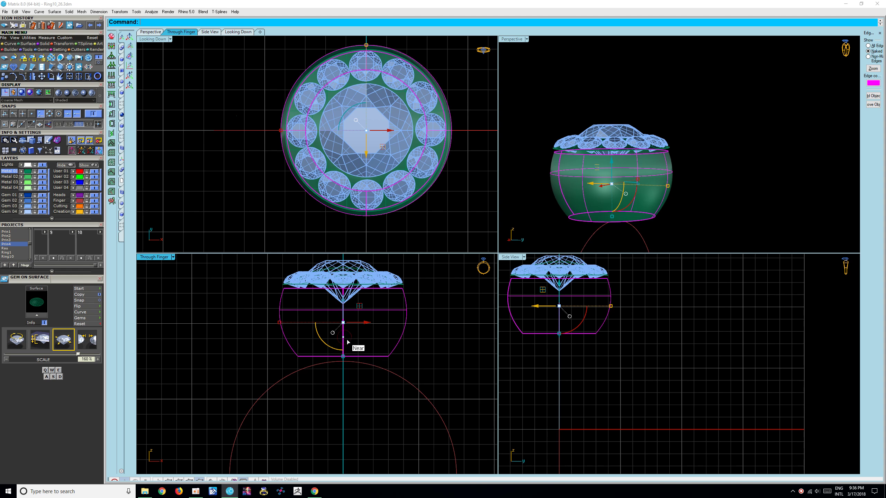
left_click(434, 373)
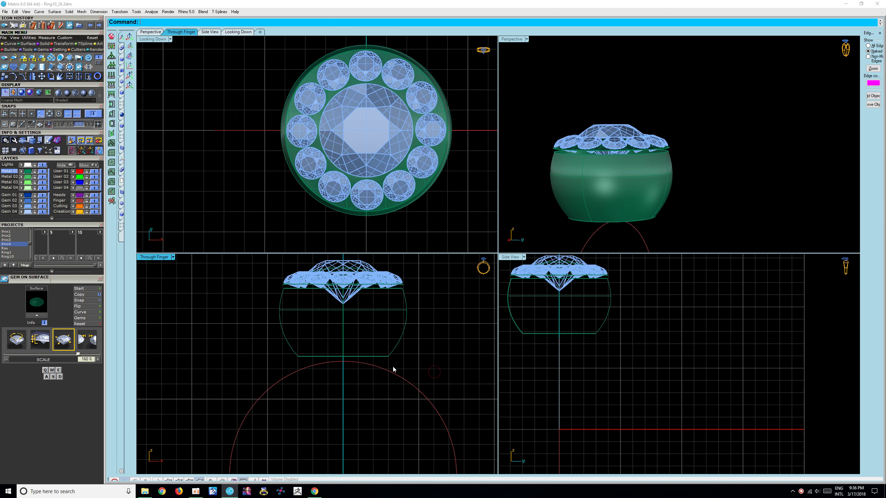
left_click(378, 358)
key("Return")
left_click_drag(343, 341, 343, 347)
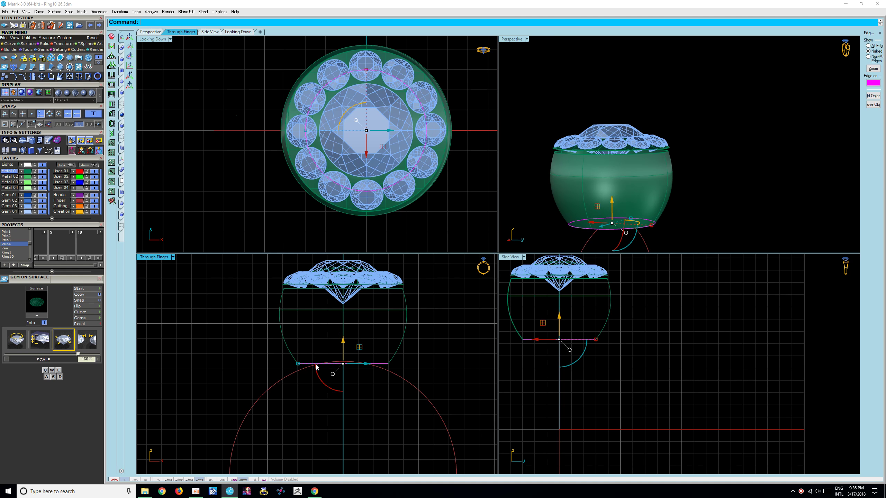
left_click(298, 365)
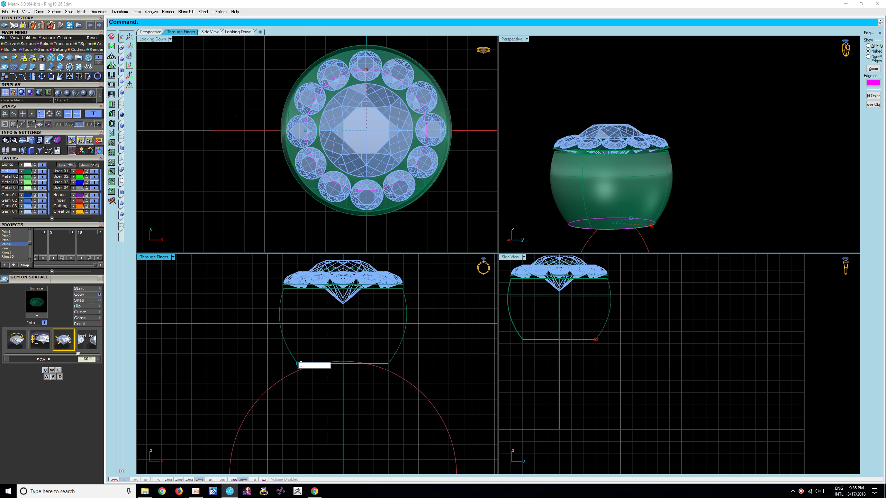
mouse_move(326, 387)
right_mouse_down()
mouse_move(295, 390)
mouse_move(317, 389)
right_mouse_up()
key("ctrl+z")
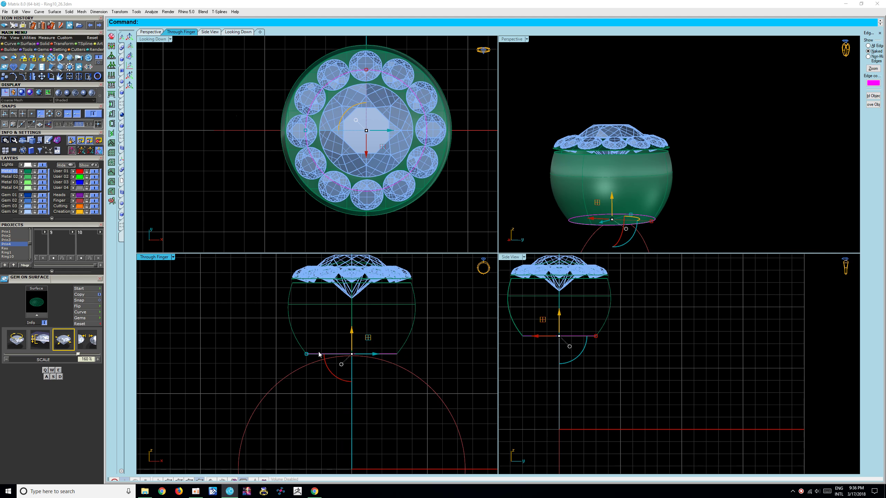
Lower the shank's base curve slightly with the gumball Z arrow
left_click(305, 356)
left_click_drag(304, 356, 312, 357)
left_click(312, 357)
left_click_drag(354, 329, 351, 339)
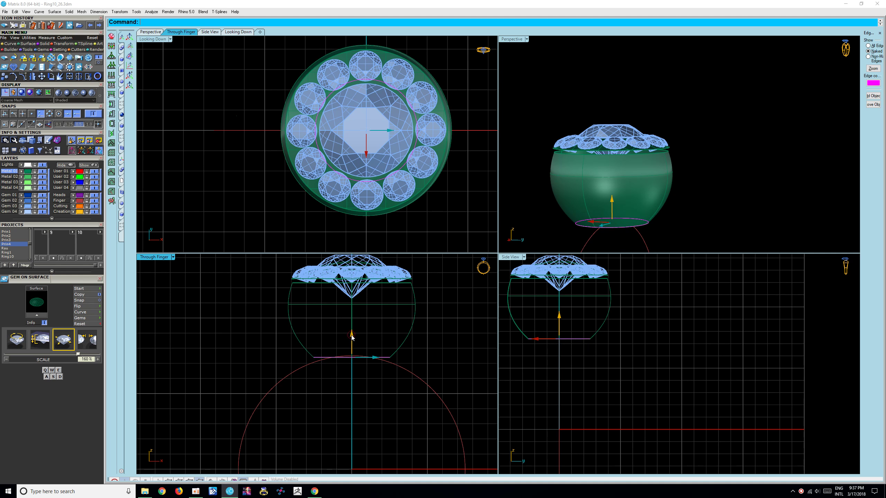
scroll(364, 334, "down", 3)
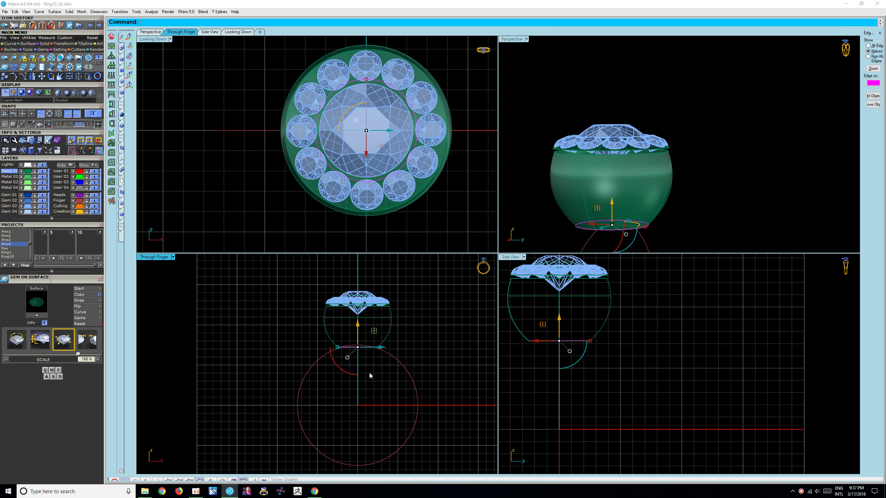
Run Smart Flow on the ring head, accepting AutoBase as the flat base strip
left_click(368, 371)
mouse_move(619, 232)
right_mouse_down()
mouse_move(637, 147)
mouse_move(635, 180)
right_mouse_up()
left_click(630, 198)
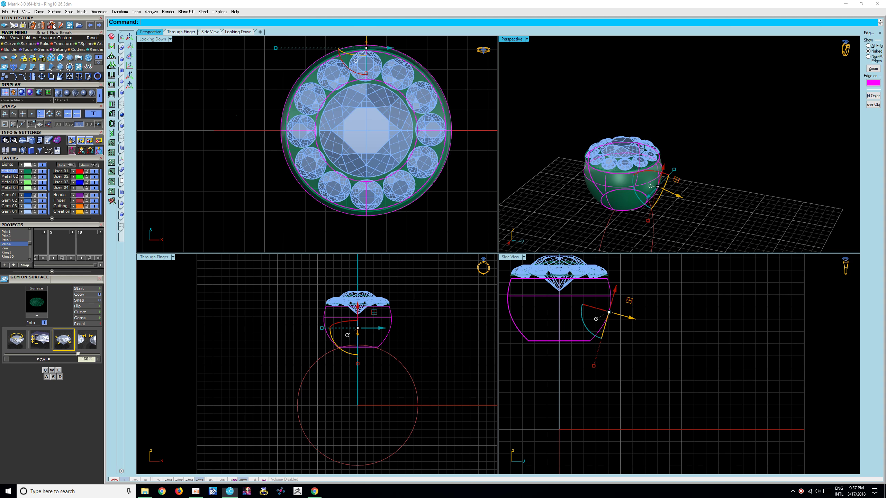
left_click(33, 27)
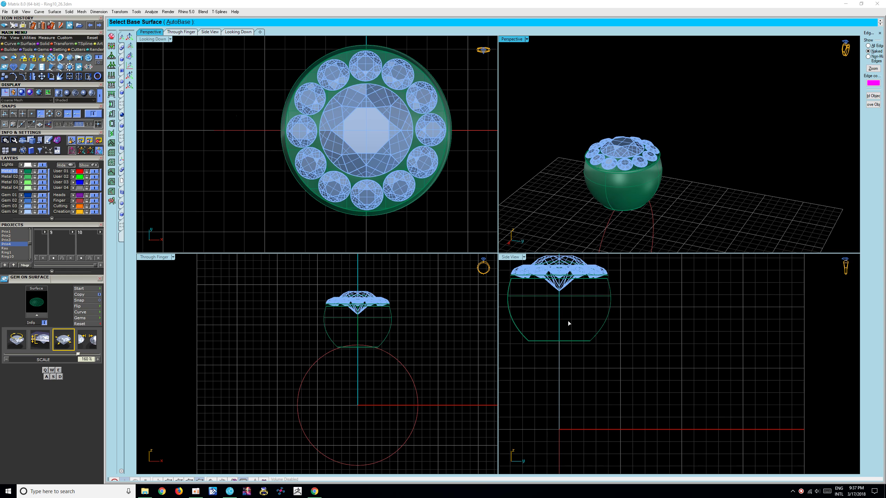
left_click(171, 22)
mouse_move(544, 164)
right_mouse_down()
mouse_move(770, 170)
mouse_move(751, 192)
mouse_move(653, 129)
right_mouse_up()
right_click(578, 162)
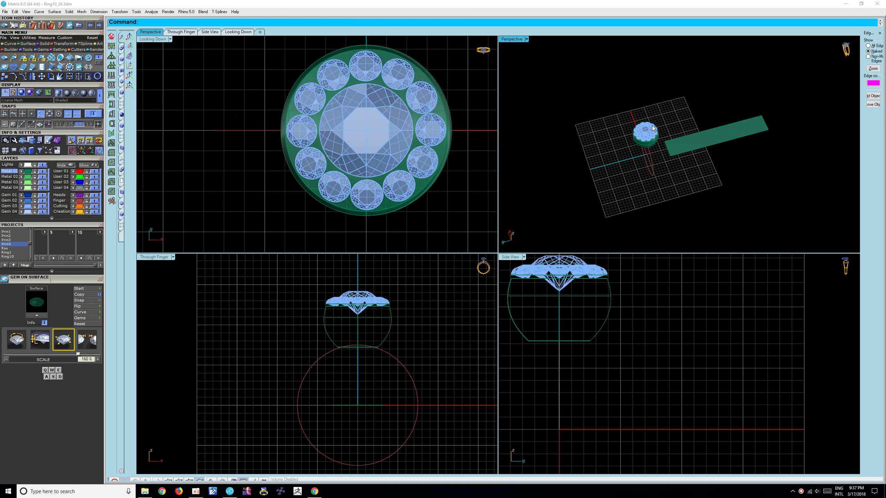
Maximize Perspective and extract the lengthwise centre isocurve from the flat strip
double_click(502, 39)
mouse_move(489, 243)
right_mouse_down()
mouse_move(586, 242)
mouse_move(472, 241)
right_mouse_up()
left_click(10, 44)
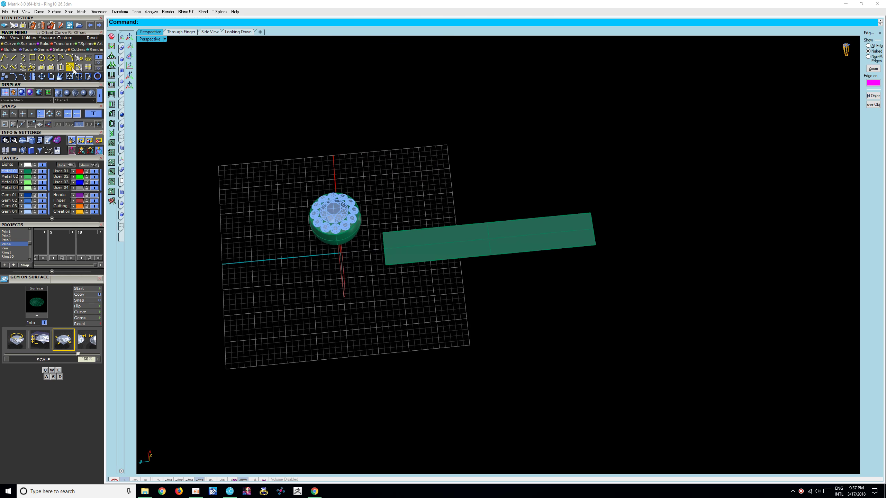
left_click(88, 76)
scroll(497, 247, "up", 3)
left_click(498, 247)
key("Return")
left_click(519, 235)
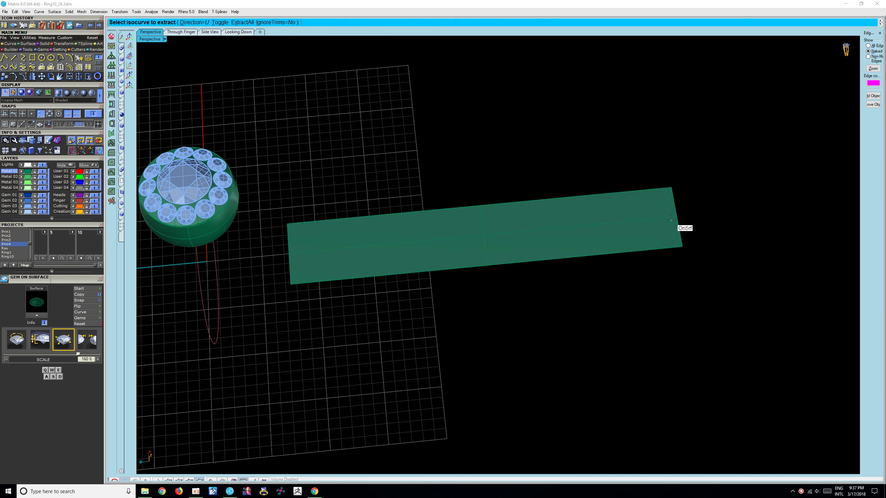
Toggle to the V direction and extract the crosswise centre isocurve
left_click(220, 23)
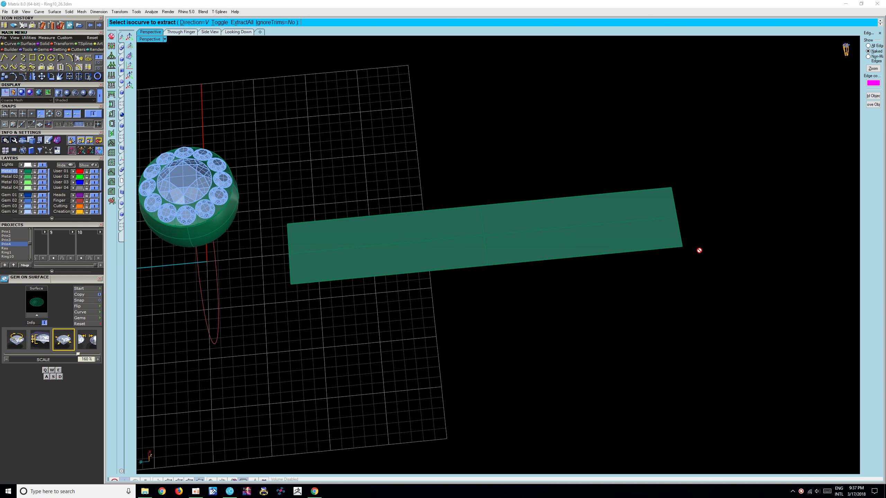
left_click(678, 219)
key("Return")
mouse_move(497, 252)
right_mouse_down("shift")
mouse_move(507, 292)
mouse_move(498, 300)
right_mouse_up("shift")
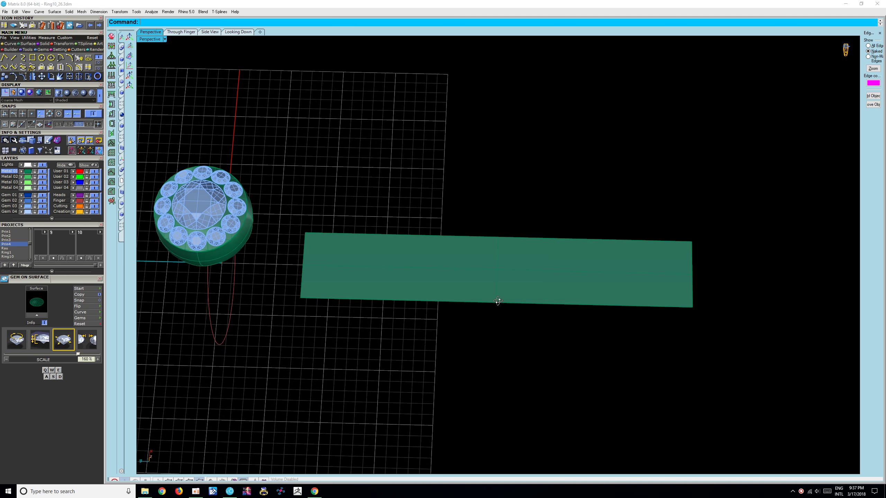
right_click_drag(497, 301, 505, 287)
scroll(505, 287, "up", 3)
scroll(475, 251, "up", 2)
right_click_drag(443, 304, 443, 302)
left_click(485, 271)
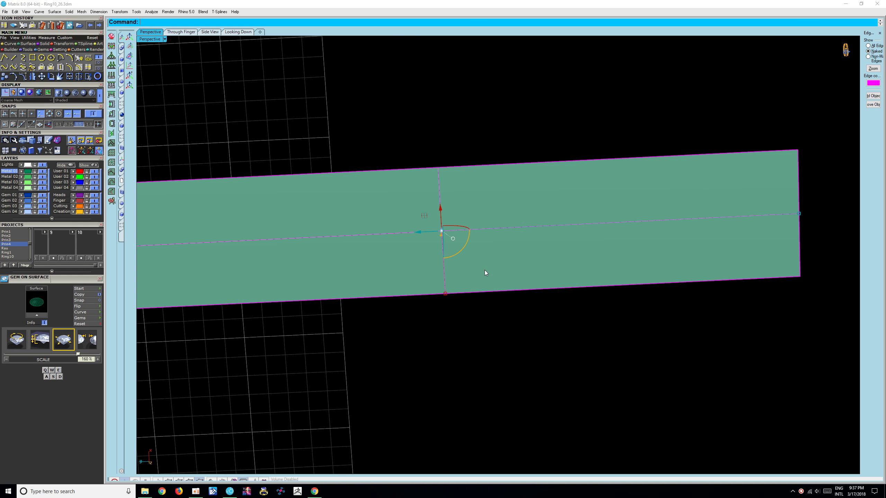
Draw a bowed control-point curve across the strip from top edge to bottom edge
left_click(484, 336)
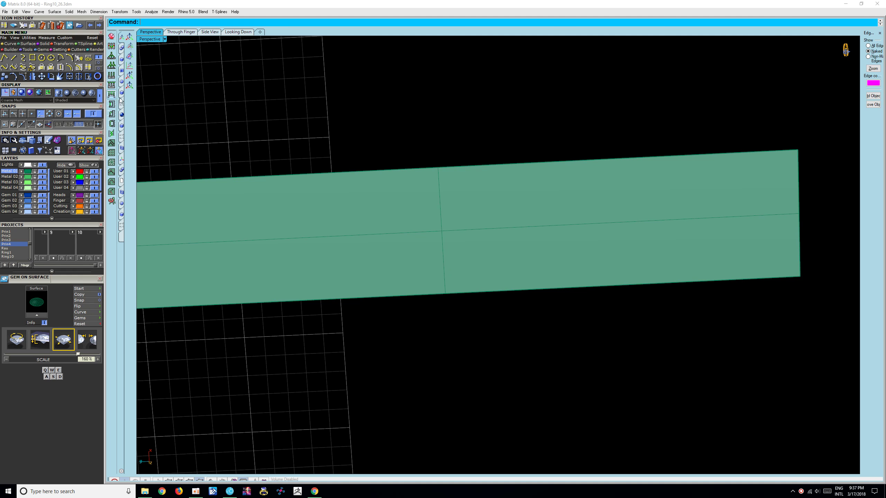
left_click(5, 57)
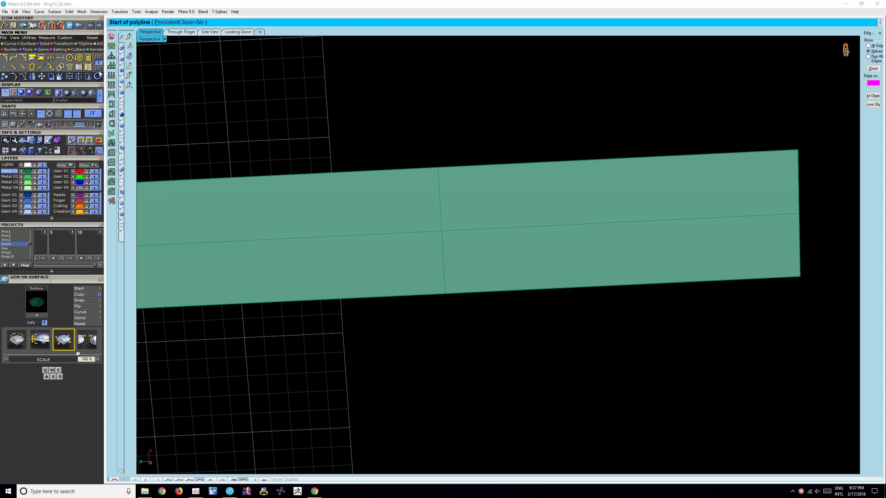
left_click(4, 57)
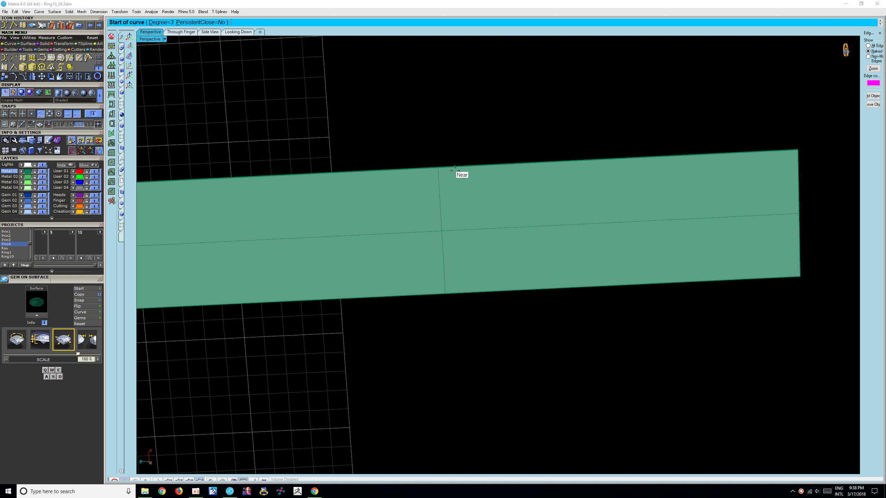
left_click(444, 167)
left_click(475, 183)
left_click(506, 208)
left_click(497, 239)
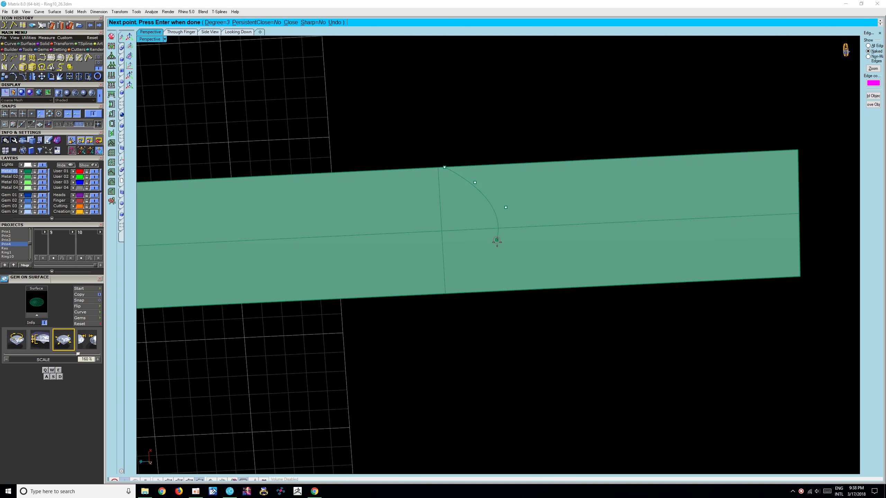
left_click(475, 293)
key("Return")
Select the profile curve and start Mirror, placing a first mirror-line point
left_click(493, 250)
type("mirror")
key("Return")
left_click(496, 249)
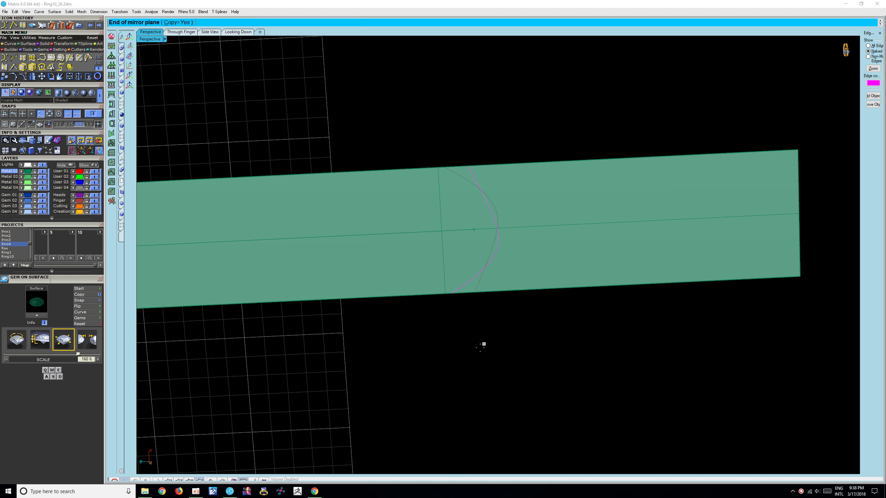
Redo the mirror line along the centre line to mirror the profile curve
key("Escape")
key("Return")
left_click(445, 294)
left_click(444, 368)
key("Escape")
Show the curve's control points and move a lower point down-left
scroll(464, 272, "down", 5)
mouse_move(463, 272)
right_mouse_down()
mouse_move(473, 157)
mouse_move(544, 155)
mouse_move(583, 164)
mouse_move(473, 243)
mouse_move(457, 263)
mouse_move(467, 272)
right_mouse_up()
scroll(480, 242, "up", 2)
left_click(472, 229)
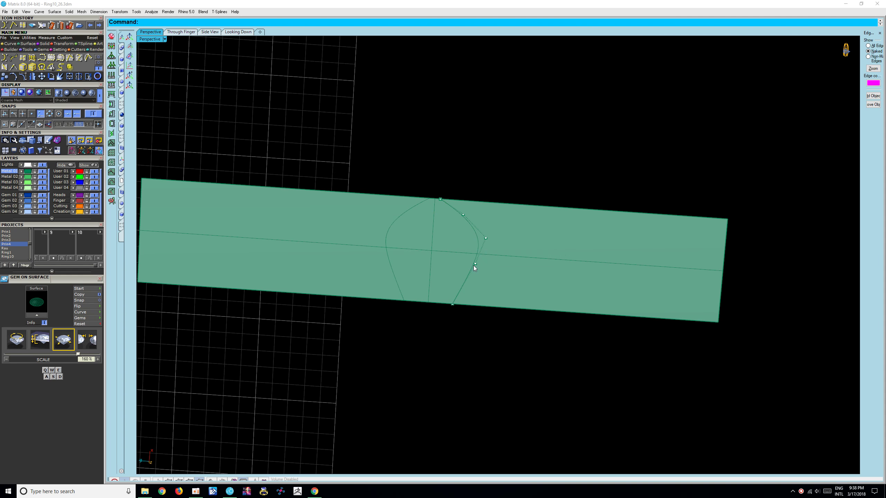
scroll(474, 265, "up", 1)
left_click(469, 262)
key("Escape")
left_click(475, 263)
left_click_drag(483, 285, 478, 303)
Nudge the top control point down-left, then orbit so the strip runs across the view
scroll(447, 206, "up", 3)
left_click(432, 201)
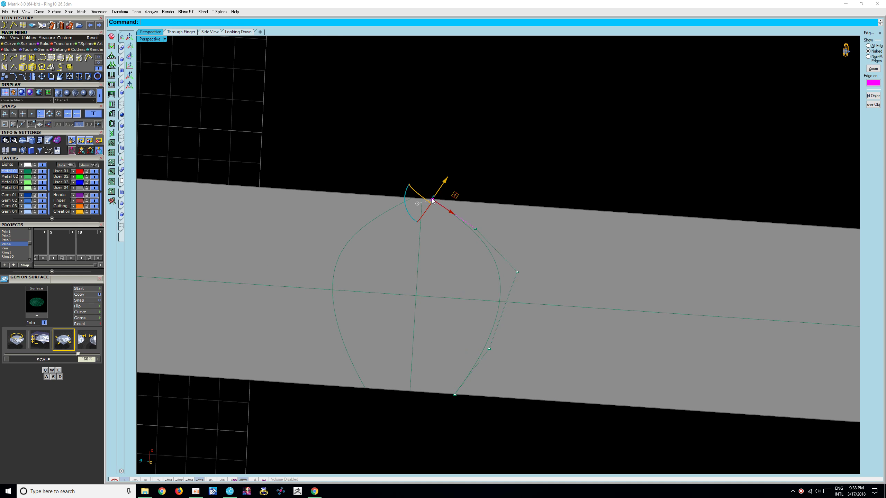
left_click_drag(461, 192, 477, 231)
scroll(502, 222, "down", 3)
left_click(513, 231)
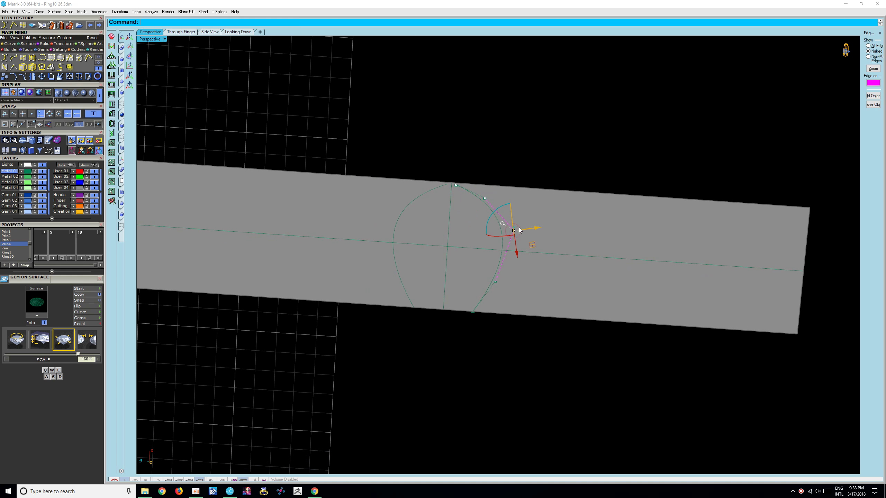
scroll(529, 248, "down", 5)
mouse_move(505, 234)
right_mouse_down()
mouse_move(385, 212)
mouse_move(482, 218)
mouse_move(341, 212)
mouse_move(427, 219)
right_mouse_up()
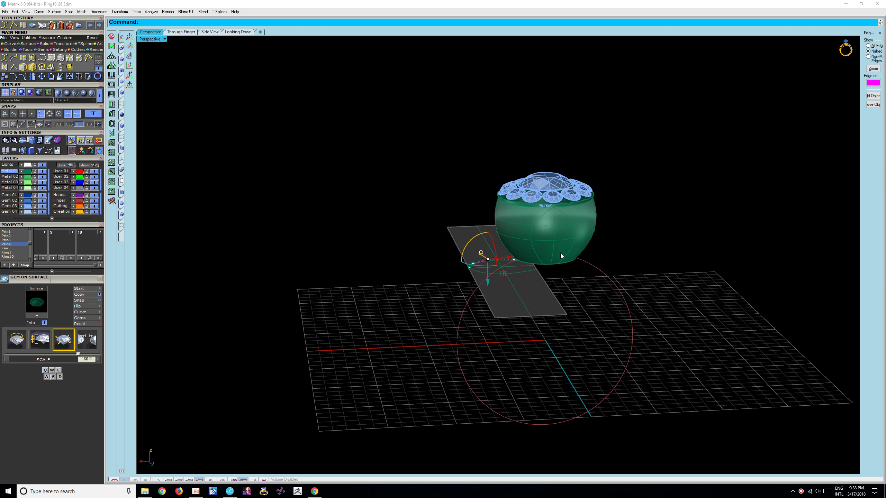
scroll(564, 235, "up", 2)
mouse_move(563, 236)
right_mouse_down()
mouse_move(522, 232)
mouse_move(451, 256)
mouse_move(442, 294)
right_mouse_up()
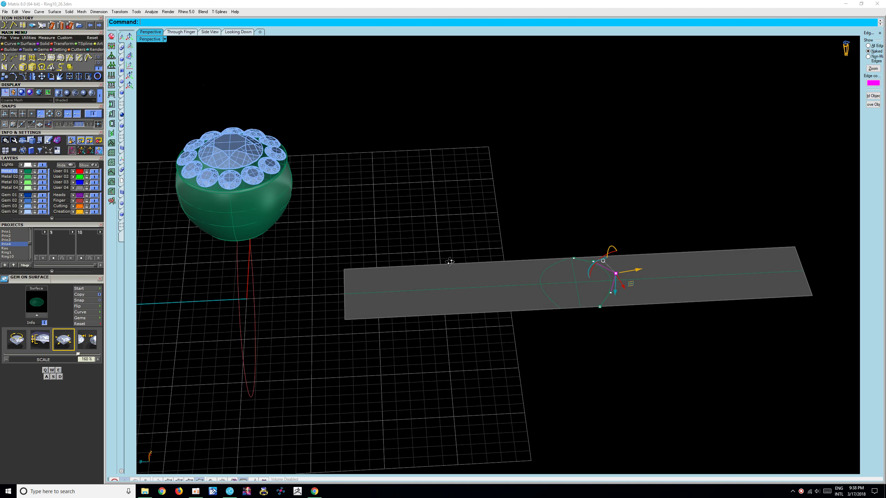
scroll(637, 294, "up", 3)
scroll(558, 303, "up", 1)
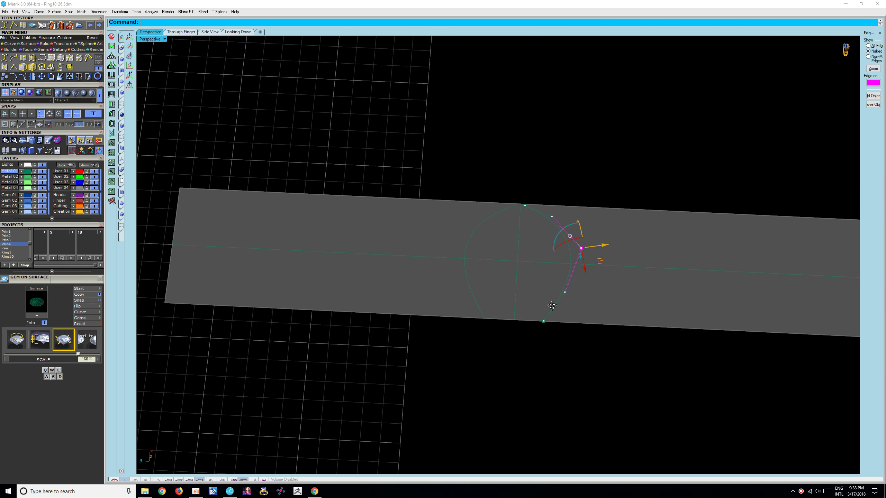
Slide the gem along the profile curve and flip it to the other side
left_click(541, 314)
scroll(557, 319, "up", 1)
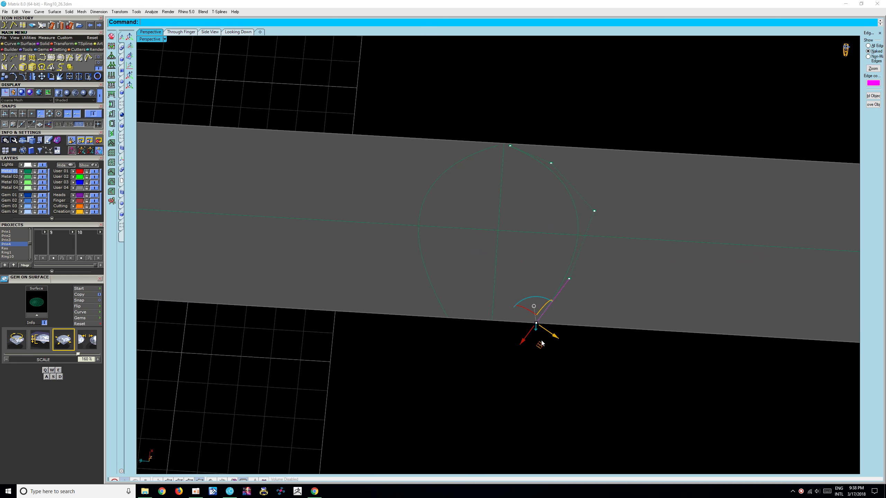
left_click_drag(540, 344, 544, 343)
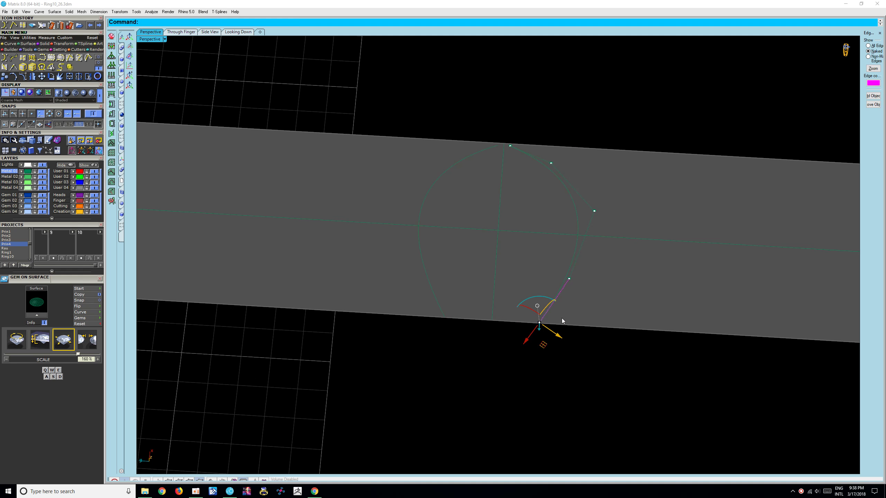
left_click(129, 45)
left_click_drag(512, 320, 516, 315)
right_click_drag(530, 298, 496, 273)
Window-select three control points and push them outward to reshape the curve
left_click_drag(502, 271, 541, 295)
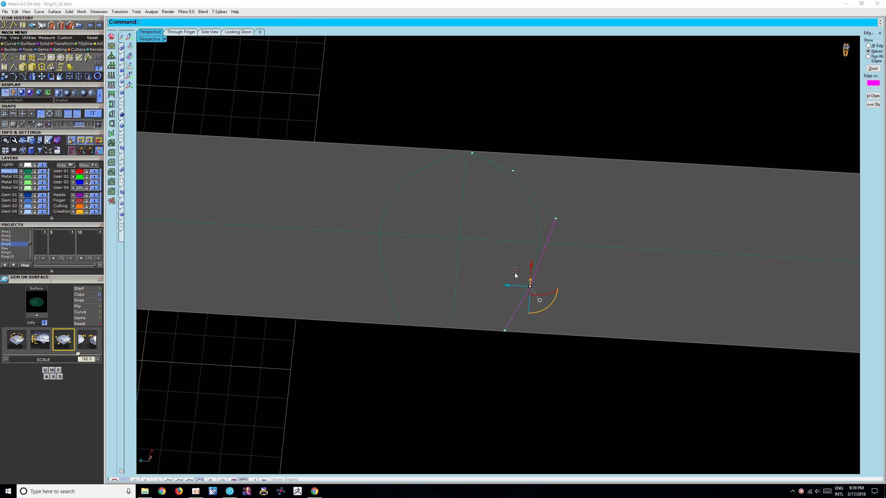
scroll(515, 277, "down", 5)
mouse_move(514, 277)
right_mouse_down()
mouse_move(470, 252)
mouse_move(533, 257)
mouse_move(458, 301)
mouse_move(452, 259)
mouse_move(499, 263)
mouse_move(399, 311)
mouse_move(401, 326)
mouse_move(502, 325)
right_mouse_up()
scroll(502, 322, "up", 2)
scroll(530, 282, "up", 2)
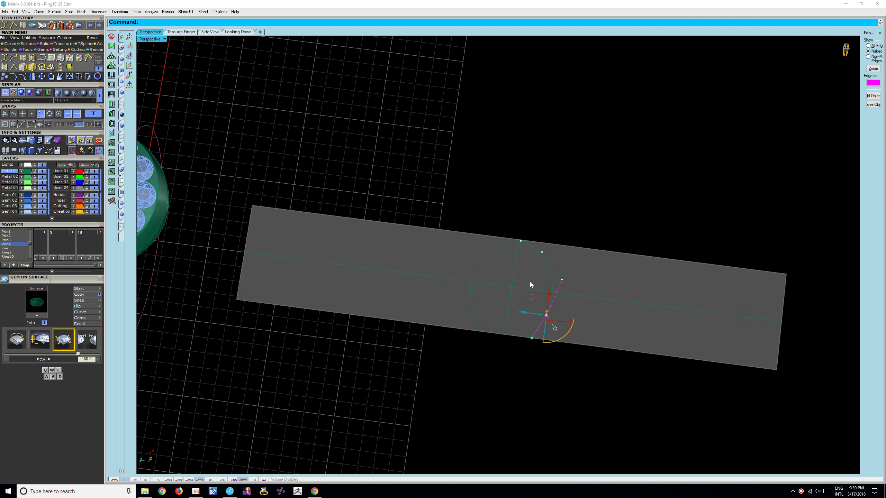
scroll(533, 271, "up", 2)
left_click_drag(538, 214, 596, 331)
left_click_drag(534, 278, 544, 282)
key("Escape")
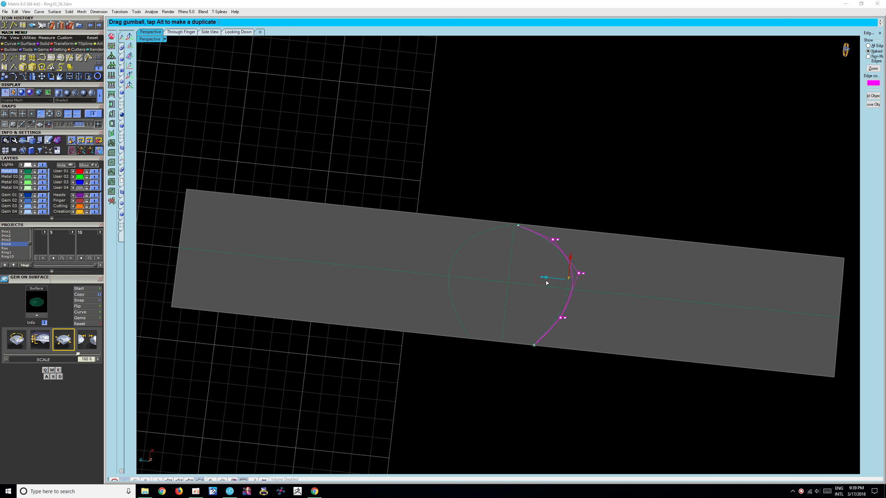
Window-select the shank curve's bottom control point and shift it to the right
mouse_move(535, 293)
right_mouse_down()
mouse_move(534, 199)
mouse_move(637, 200)
mouse_move(605, 217)
mouse_move(524, 300)
mouse_move(490, 298)
right_mouse_up()
scroll(526, 322, "up", 3)
left_click_drag(517, 336, 516, 336)
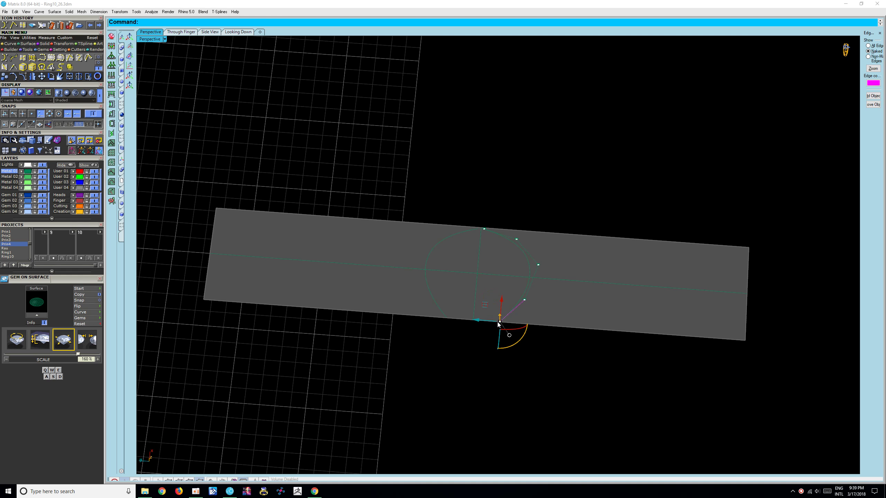
mouse_move(493, 322)
right_mouse_down("shift")
mouse_move(471, 307)
mouse_move(460, 323)
right_mouse_up("shift")
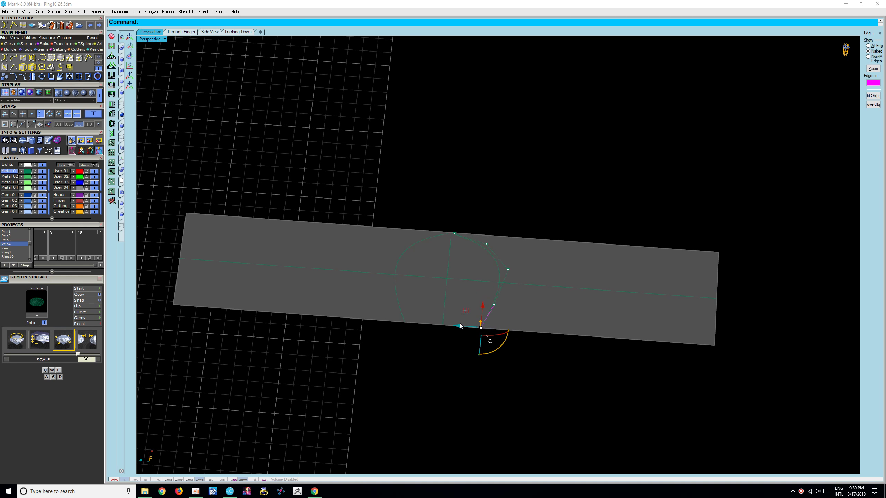
left_click_drag(460, 323, 508, 323)
key("Escape")
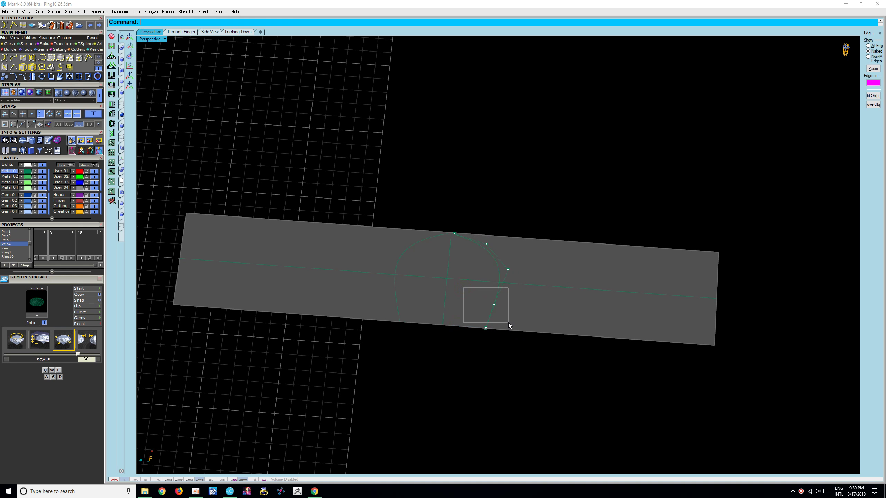
Orbit around the ring to check the shifted point against the head
scroll(479, 301, "down", 1)
scroll(478, 301, "down", 3)
mouse_move(457, 313)
right_mouse_down()
mouse_move(325, 237)
mouse_move(422, 230)
right_mouse_up()
scroll(615, 262, "up", 3)
scroll(615, 264, "up", 2)
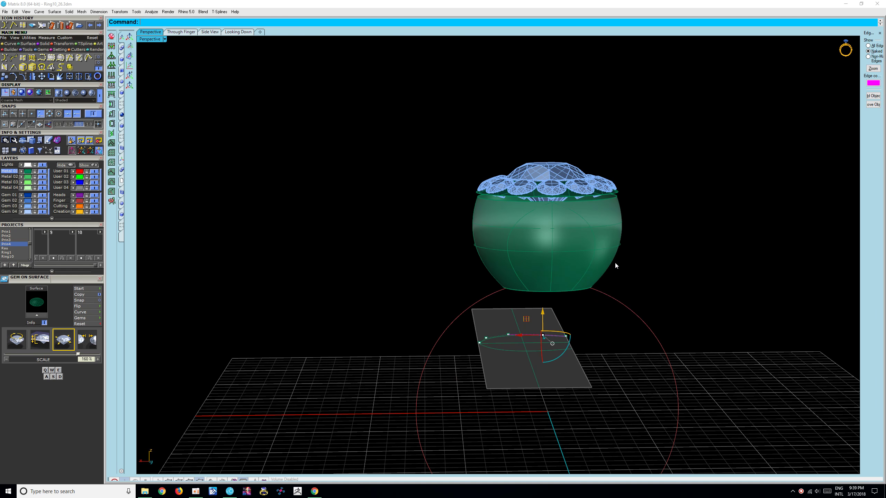
mouse_move(607, 254)
right_mouse_down()
mouse_move(510, 296)
mouse_move(604, 313)
mouse_move(563, 281)
right_mouse_up()
scroll(564, 281, "up", 1)
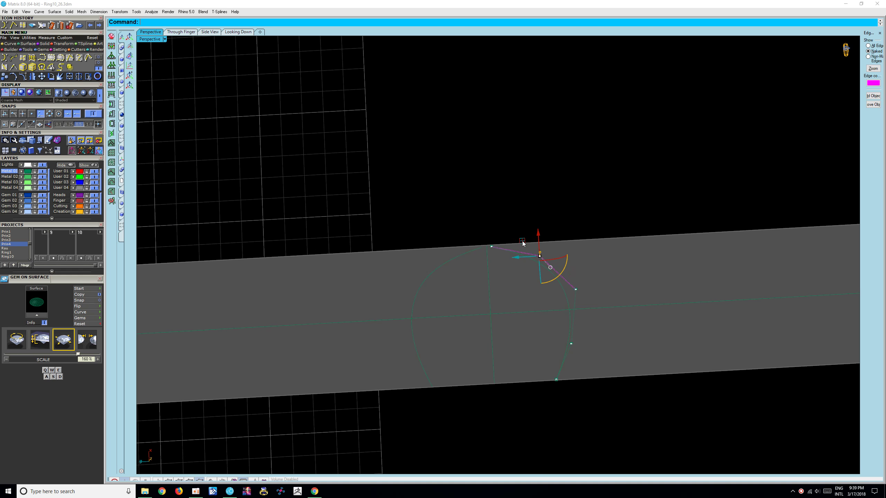
Select a lower control point, then pick the curve among overlapping objects
left_click_drag(547, 233, 592, 308)
scroll(577, 281, "down", 3)
mouse_move(577, 281)
right_mouse_down()
mouse_move(534, 245)
mouse_move(344, 252)
mouse_move(463, 240)
mouse_move(460, 228)
mouse_move(446, 234)
right_mouse_up()
scroll(538, 227, "up", 2)
scroll(559, 216, "up", 5)
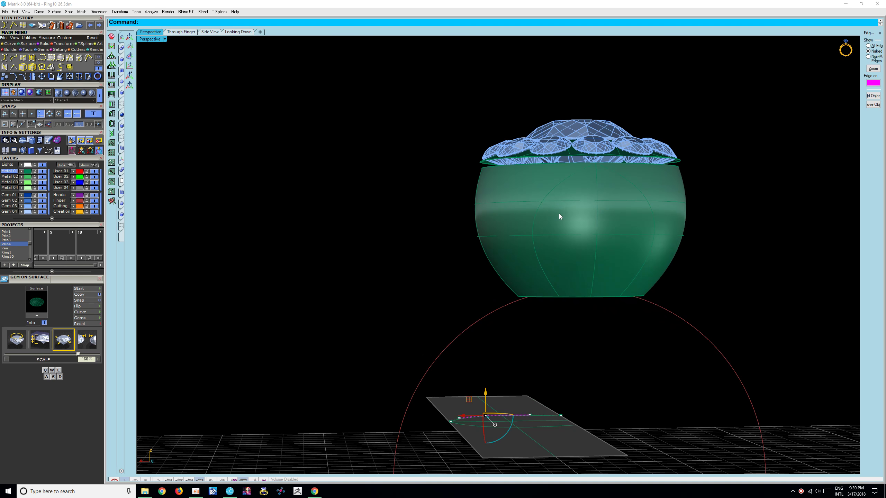
mouse_move(559, 217)
right_mouse_down()
mouse_move(526, 223)
mouse_move(610, 214)
mouse_move(637, 226)
mouse_move(625, 337)
mouse_move(562, 270)
mouse_move(468, 233)
mouse_move(540, 252)
mouse_move(485, 236)
mouse_move(495, 234)
right_mouse_up()
left_click(491, 233)
Polar-array the chosen ring curve around the centre as four items over 360°
left_click(512, 252)
left_click(400, 205)
scroll(399, 205, "down", 3)
right_click_drag(425, 202, 426, 253)
scroll(497, 228, "down", 5)
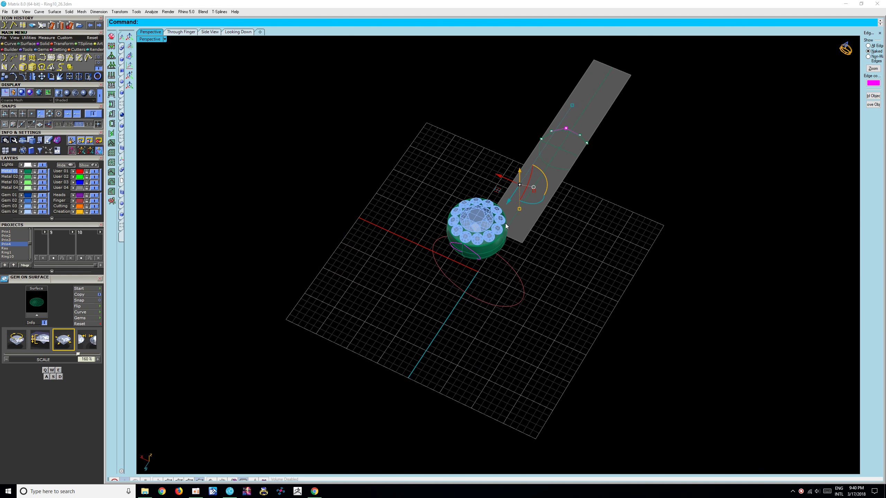
left_click(540, 111)
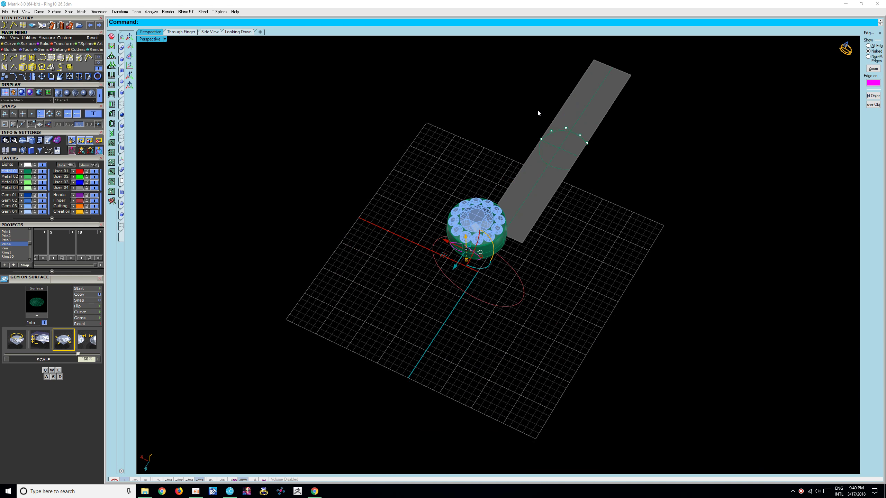
right_click(503, 126)
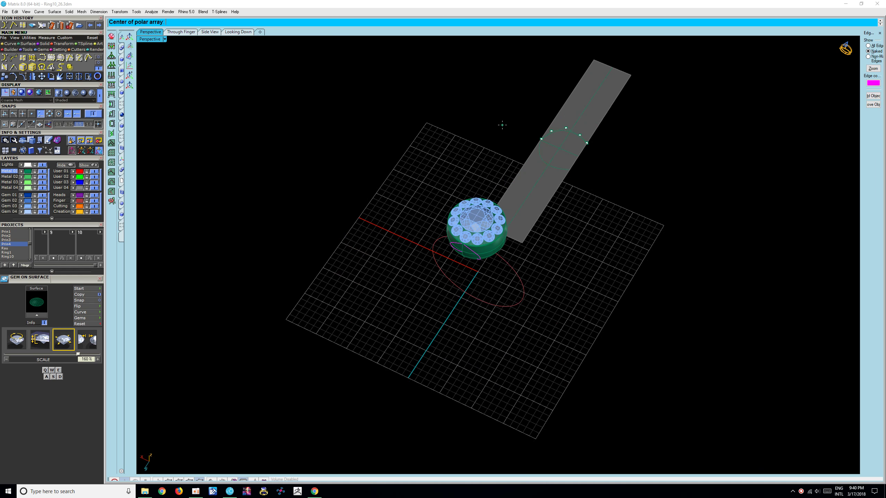
type("0")
key("Return")
key("Return")
key("Return")
mouse_move(501, 128)
right_mouse_down()
mouse_move(497, 99)
mouse_move(465, 151)
mouse_move(427, 126)
mouse_move(469, 198)
mouse_move(537, 197)
mouse_move(502, 193)
mouse_move(519, 205)
mouse_move(475, 231)
mouse_move(488, 237)
right_mouse_up()
key("Return")
mouse_move(543, 274)
right_mouse_down()
mouse_move(500, 289)
mouse_move(575, 348)
mouse_move(648, 317)
mouse_move(404, 363)
right_mouse_up()
Window-select the profile curve's bottom control point and nudge it slightly right
left_click_drag(393, 350, 452, 373)
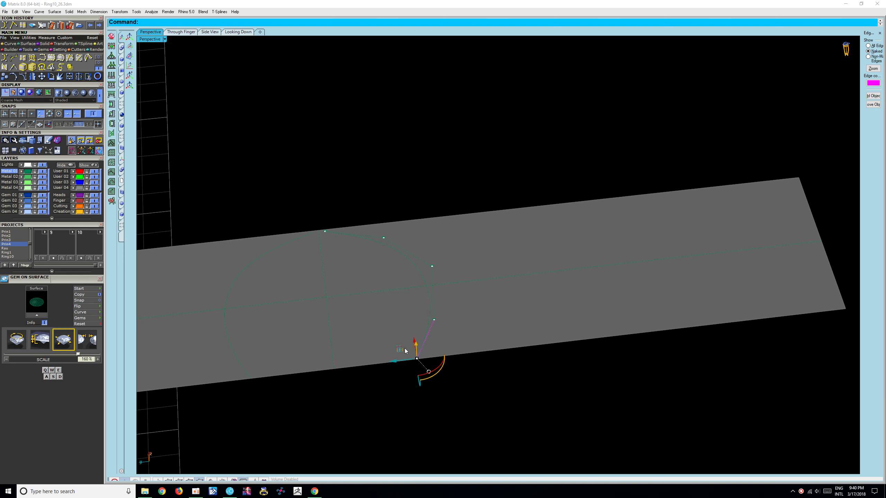
left_click_drag(392, 363, 398, 361)
mouse_move(409, 361)
right_mouse_down()
mouse_move(630, 312)
mouse_move(517, 340)
mouse_move(479, 326)
mouse_move(528, 336)
mouse_move(377, 374)
right_mouse_up()
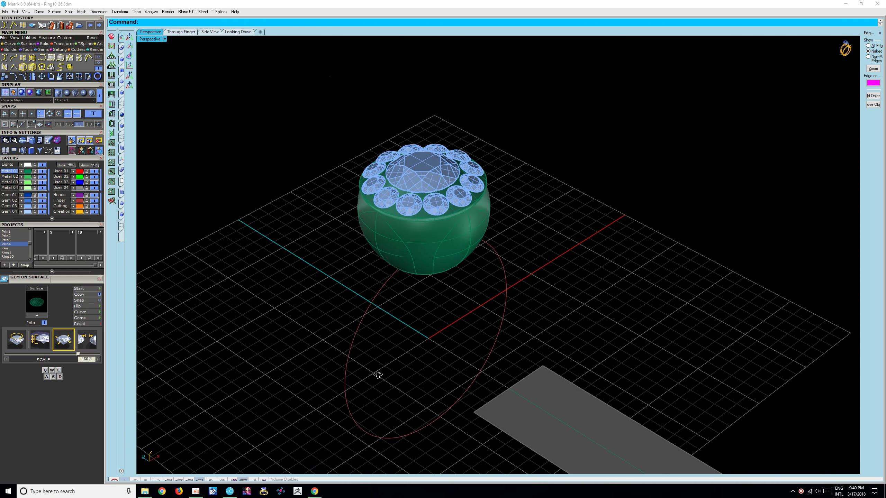
scroll(439, 183, "up", 3)
right_click_drag(439, 183, 596, 314, "shift")
scroll(484, 306, "down", 3)
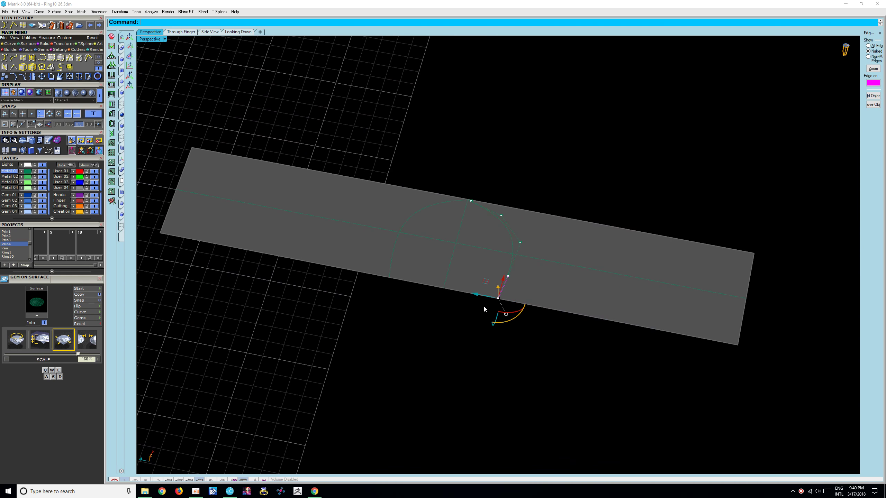
scroll(479, 292, "up", 5)
Select the next lower control point and drag it to reposition it
left_click(521, 261)
left_click_drag(507, 249, 515, 250)
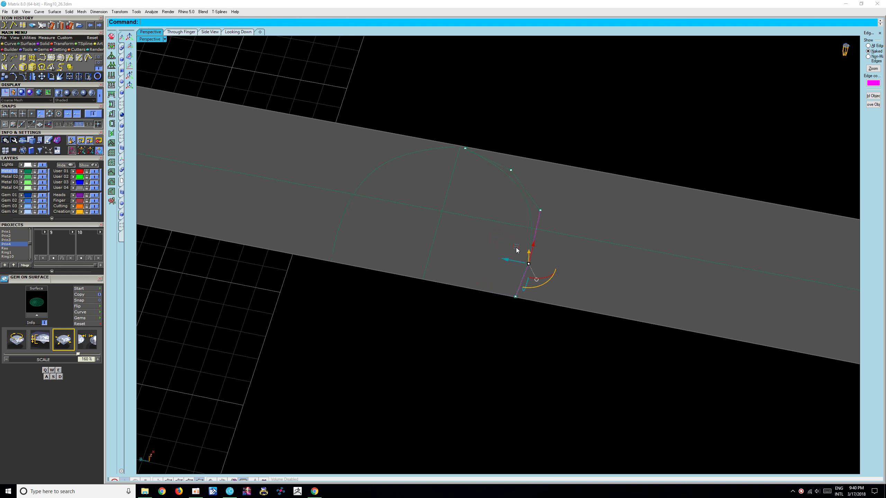
scroll(515, 265, "down", 5)
scroll(465, 212, "up", 2)
scroll(428, 202, "up", 2)
mouse_move(428, 202)
right_mouse_down()
mouse_move(528, 202)
mouse_move(435, 225)
mouse_move(493, 195)
right_mouse_up()
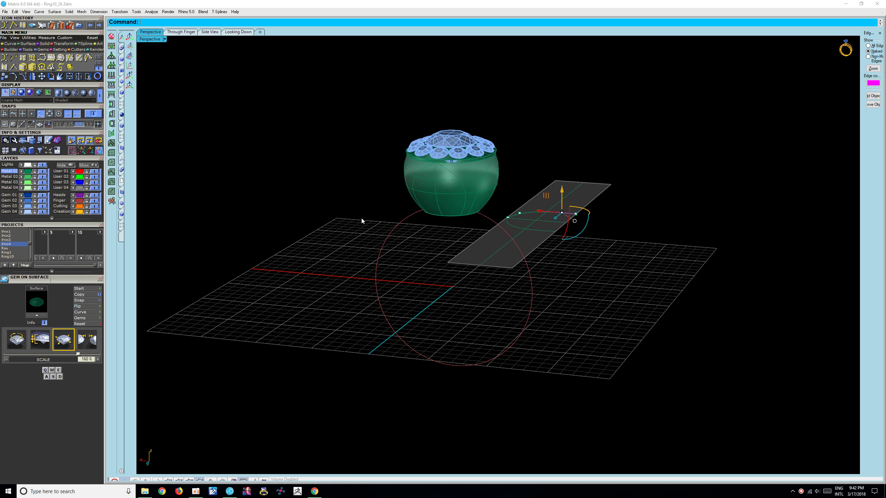
Slightly nudge an upper control point of the shank-profile curve, then deselect it
mouse_move(361, 218)
right_mouse_down()
mouse_move(457, 192)
mouse_move(448, 201)
mouse_move(505, 196)
right_mouse_up()
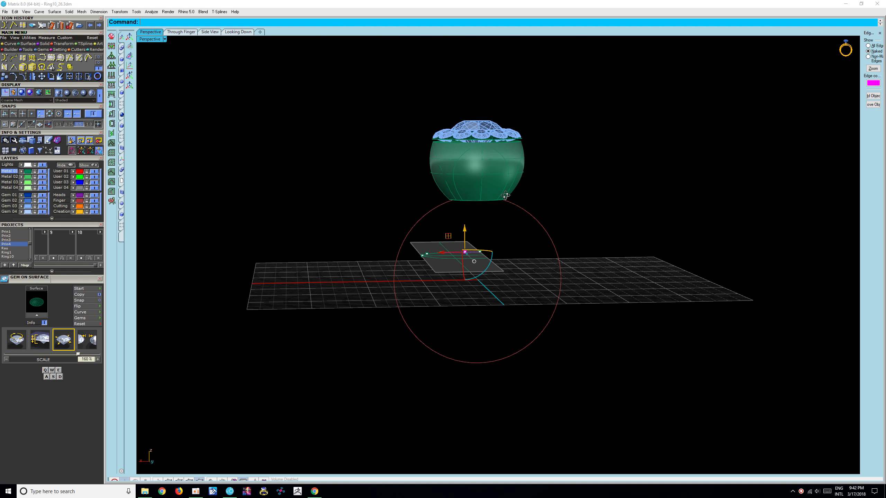
mouse_move(506, 196)
right_mouse_down()
mouse_move(444, 212)
mouse_move(476, 206)
mouse_move(442, 247)
mouse_move(445, 263)
right_mouse_up()
scroll(585, 162, "up", 5)
right_click_drag(585, 162, 559, 147, "shift")
scroll(543, 136, "up", 2)
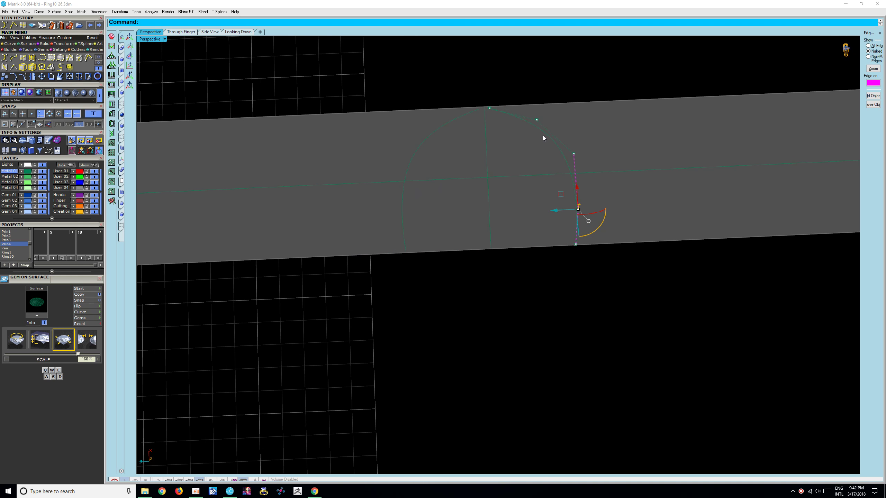
key("Escape")
left_click(575, 133)
right_click_drag(571, 143, 518, 102, "shift")
key("Escape")
left_click_drag(504, 105, 502, 108)
left_click(530, 98)
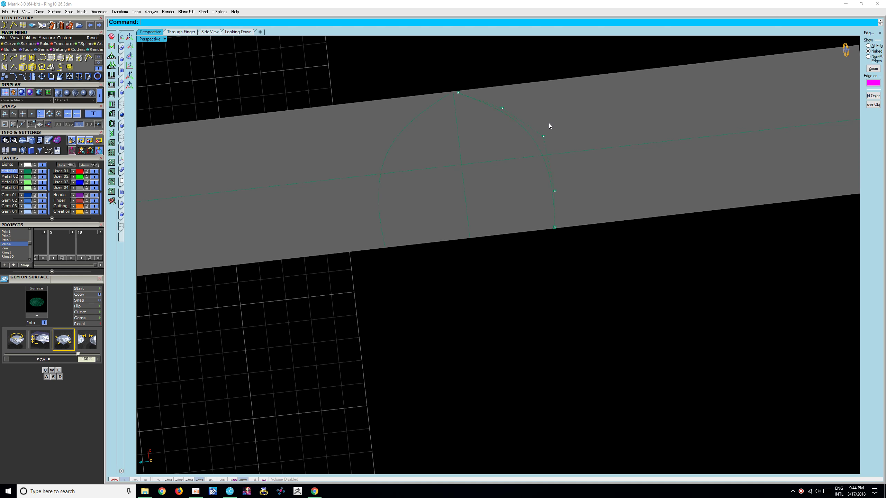
scroll(549, 123, "down", 8)
mouse_move(491, 172)
right_mouse_down()
mouse_move(361, 153)
mouse_move(363, 119)
mouse_move(386, 103)
mouse_move(431, 95)
mouse_move(490, 103)
mouse_move(462, 140)
mouse_move(452, 222)
mouse_move(401, 104)
mouse_move(390, 113)
mouse_move(408, 70)
mouse_move(413, 113)
right_mouse_up()
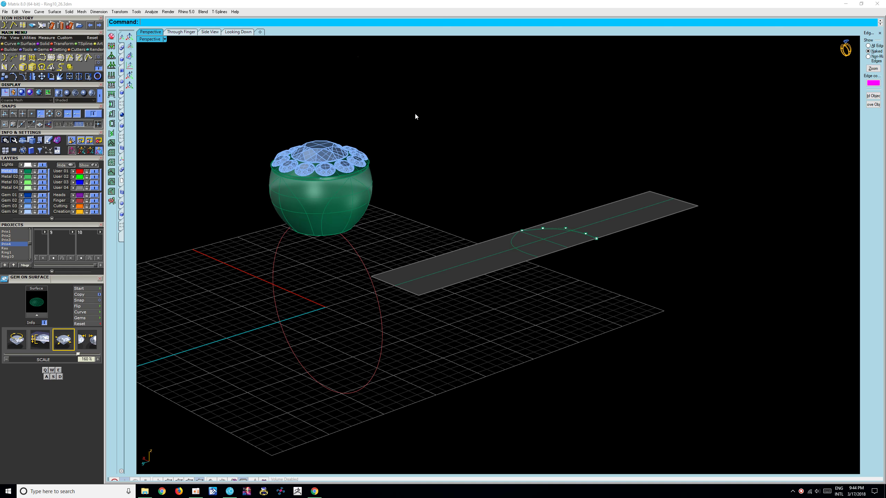
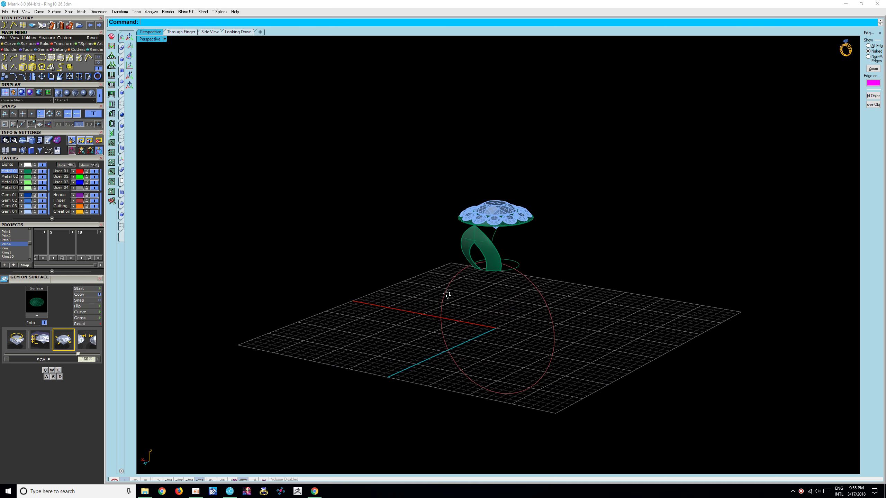
Offset the curved petal blade surface into a solid 0.8 thick
left_click(504, 241)
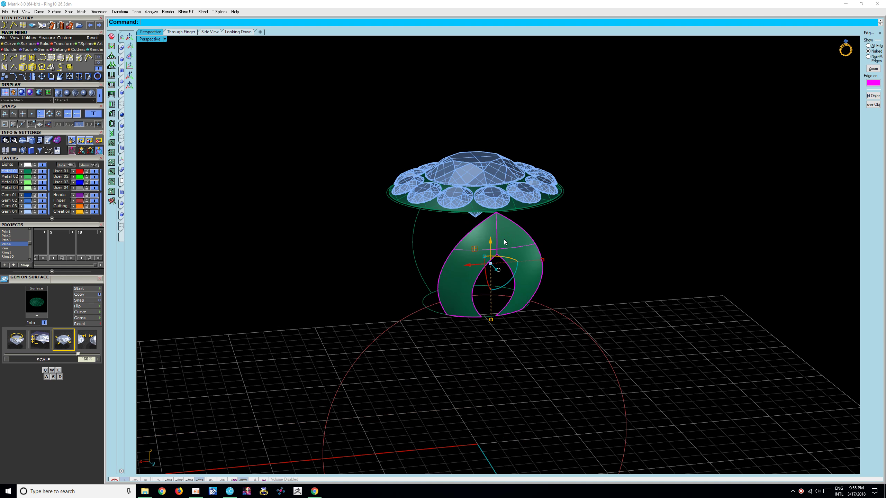
key("Return")
right_click_drag(504, 240, 474, 300)
scroll(475, 299, "up", 4)
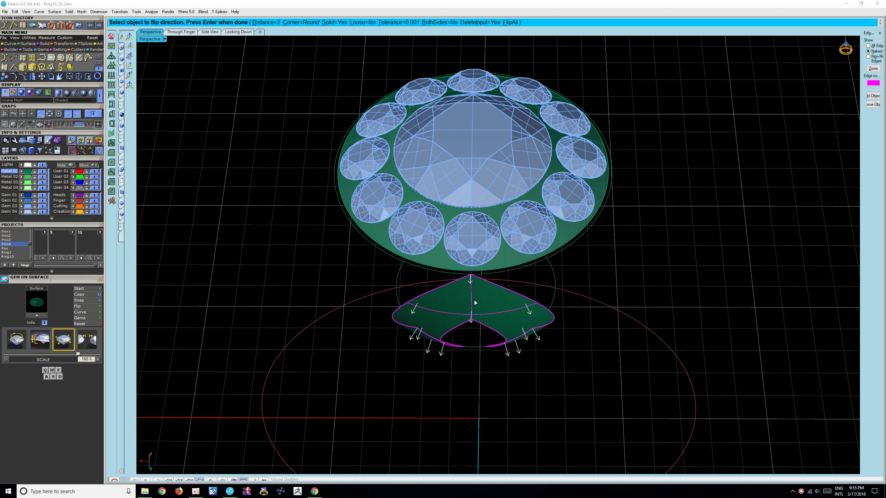
type("0.8")
key("Return")
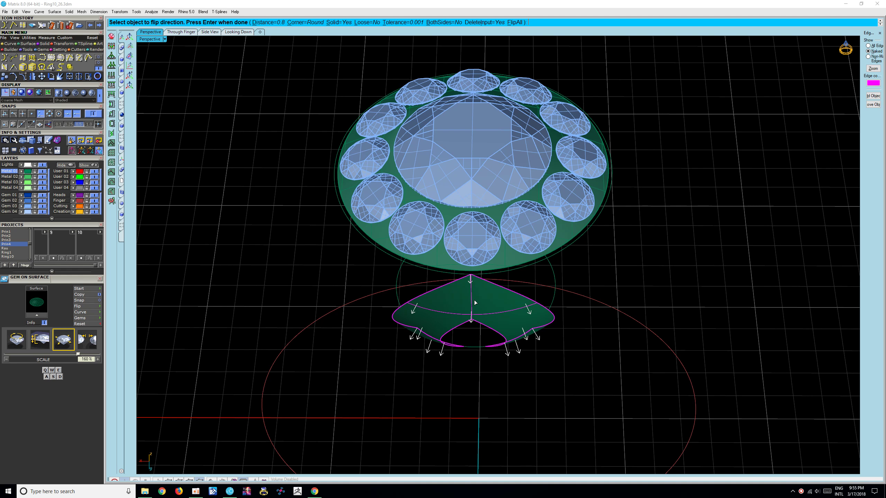
key("Return")
left_click(554, 359)
mouse_move(554, 358)
right_mouse_down()
mouse_move(668, 275)
mouse_move(647, 249)
mouse_move(464, 281)
mouse_move(466, 292)
mouse_move(518, 273)
mouse_move(582, 351)
mouse_move(585, 292)
mouse_move(619, 151)
mouse_move(690, 283)
mouse_move(640, 312)
right_mouse_up()
right_click(639, 312)
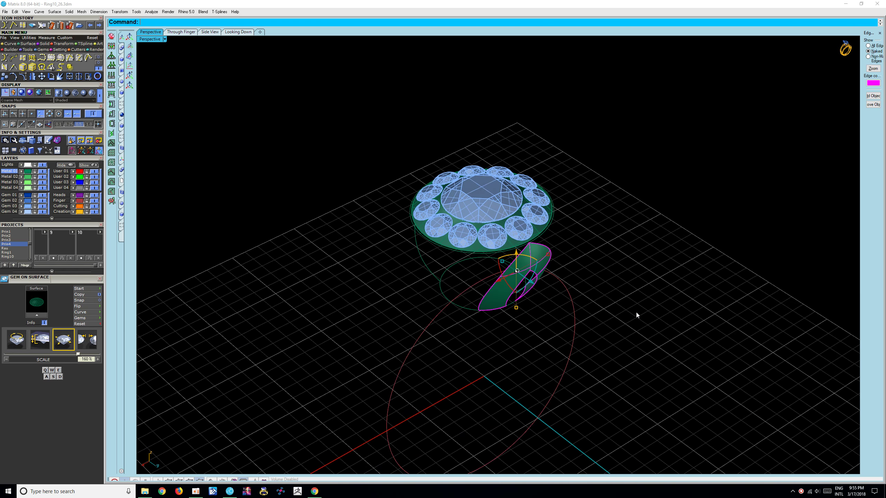
right_click(595, 303)
mouse_move(579, 295)
right_mouse_down()
mouse_move(613, 249)
mouse_move(615, 225)
mouse_move(558, 219)
mouse_move(419, 251)
mouse_move(452, 251)
mouse_move(448, 240)
right_mouse_up()
Polar-array the solid petal blade into 4 copies evenly spaced around 360°
scroll(458, 243, "up", 3)
left_click(448, 240)
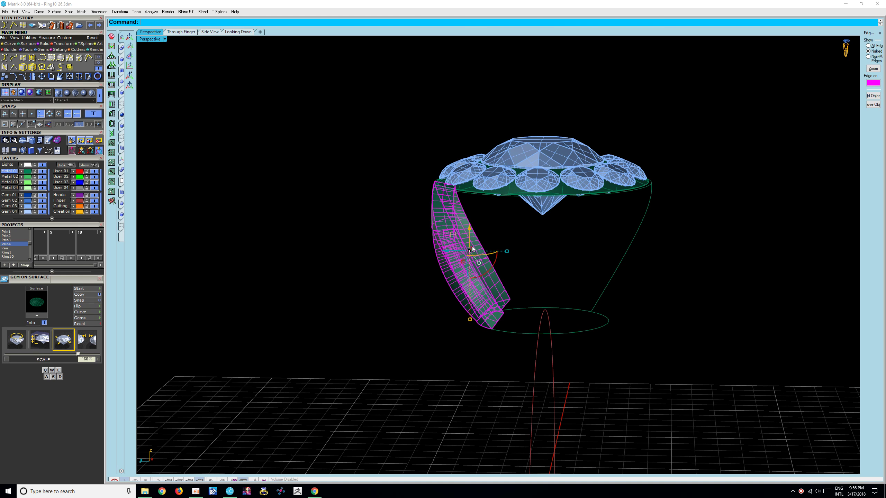
left_click(600, 286)
mouse_move(600, 286)
right_mouse_down()
mouse_move(583, 283)
mouse_move(546, 242)
mouse_move(548, 287)
mouse_move(520, 216)
mouse_move(550, 255)
mouse_move(596, 252)
right_mouse_up()
left_click(520, 216)
key("Return")
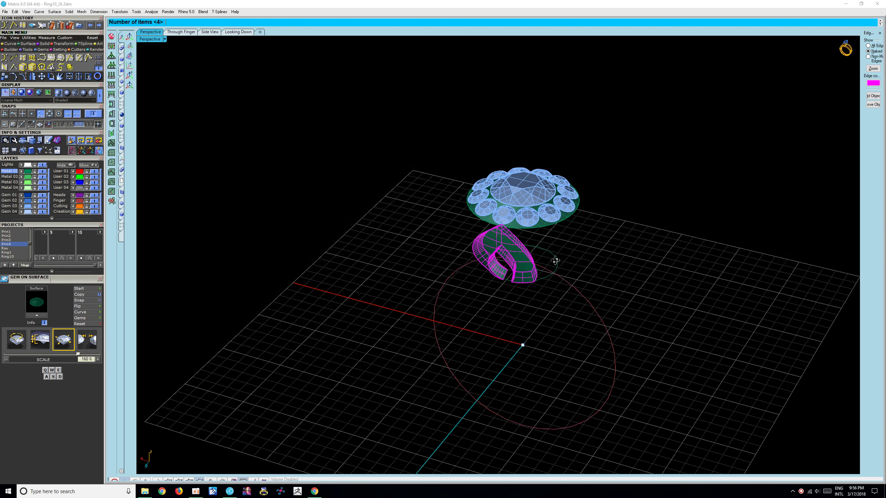
key("Return")
key("Return")
mouse_move(606, 249)
right_mouse_down()
mouse_move(514, 208)
mouse_move(657, 252)
mouse_move(525, 272)
mouse_move(523, 173)
right_mouse_up()
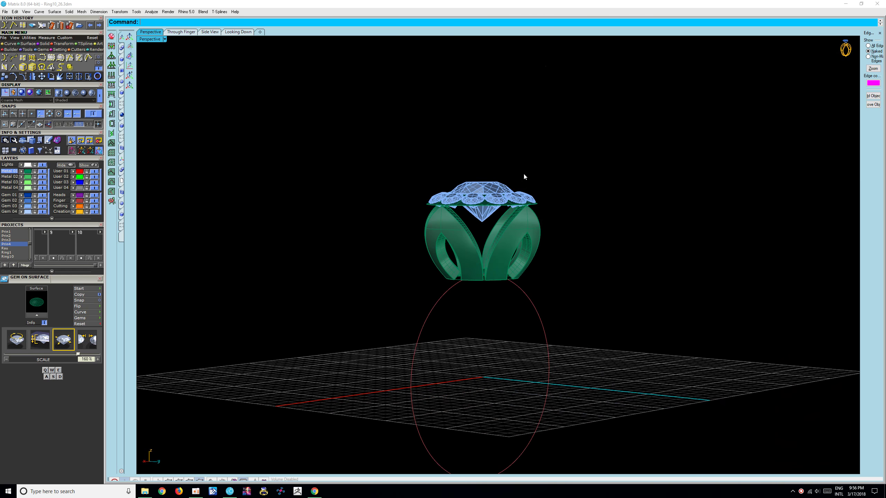
scroll(495, 206, "up", 5)
mouse_move(495, 206)
right_mouse_down()
mouse_move(520, 218)
mouse_move(505, 224)
right_mouse_up()
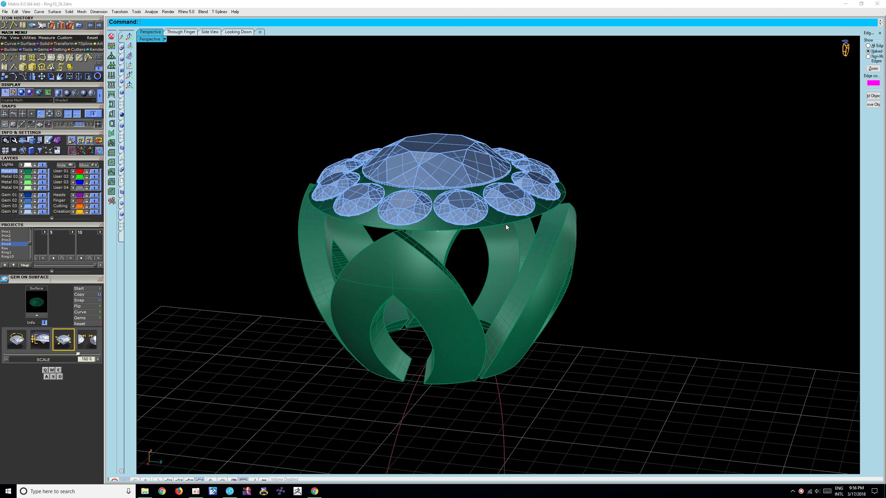
Repeat Offset Surface on the gem seat disc to make it a solid
left_click(503, 222)
right_click(501, 221)
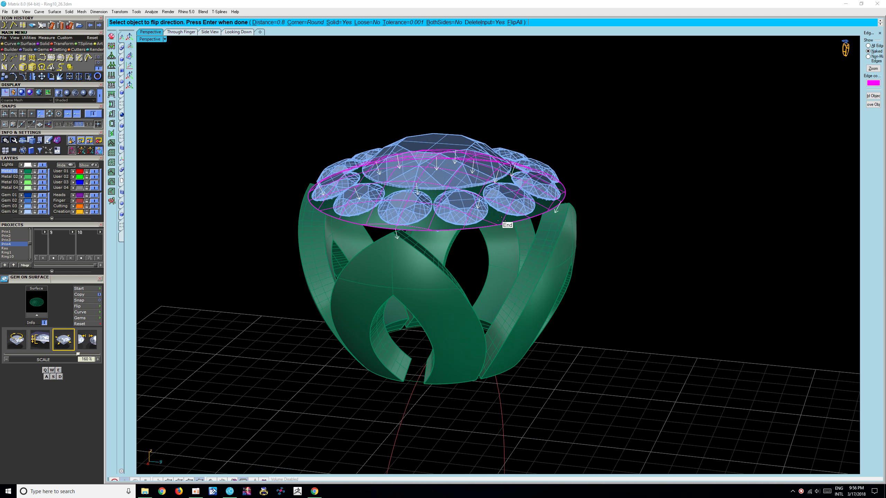
right_click(501, 220)
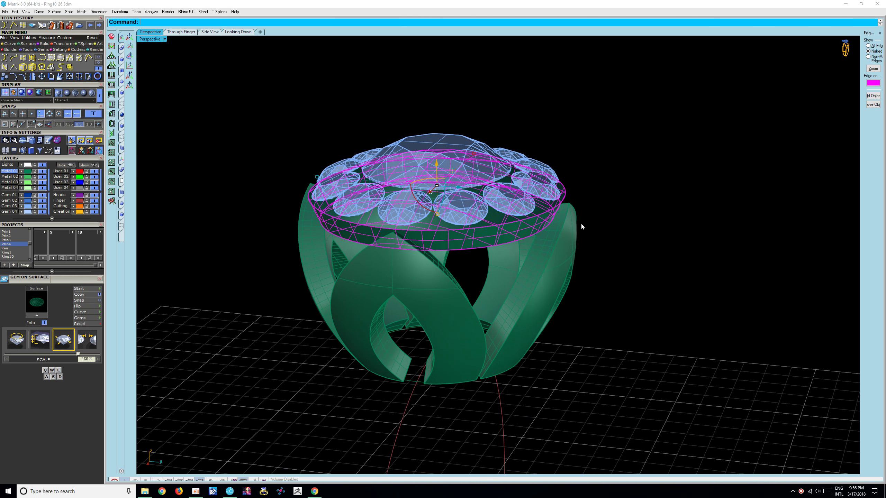
mouse_move(630, 219)
right_mouse_down()
mouse_move(554, 201)
mouse_move(543, 302)
mouse_move(541, 274)
mouse_move(561, 220)
mouse_move(688, 221)
mouse_move(657, 323)
mouse_move(612, 215)
mouse_move(590, 220)
mouse_move(661, 226)
mouse_move(526, 251)
mouse_move(541, 253)
mouse_move(521, 239)
right_mouse_up()
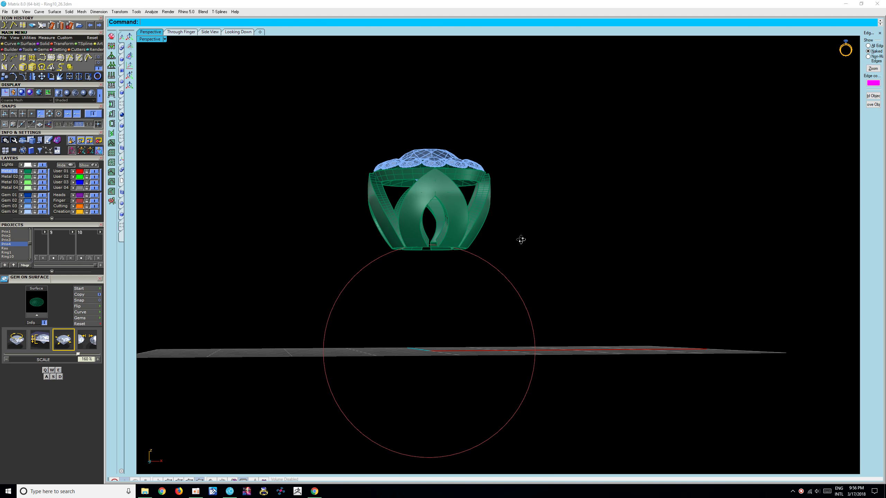
right_click_drag(491, 251, 448, 259)
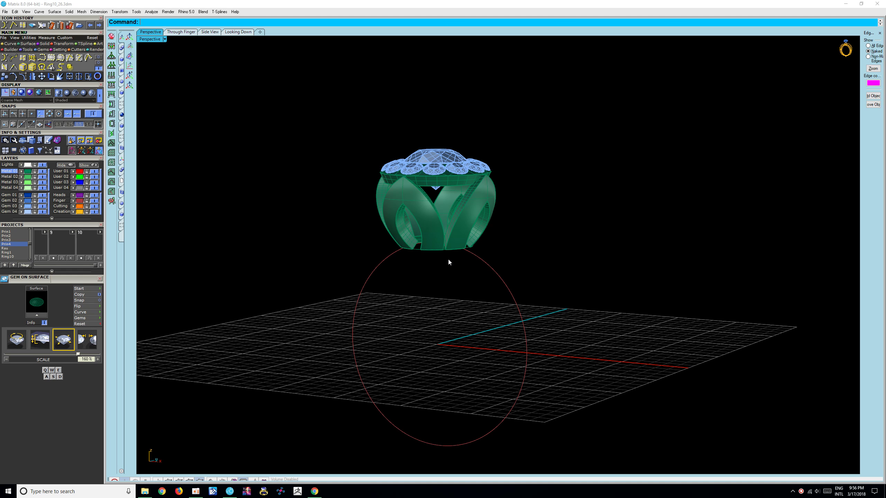
key("XF86AudioLowerVolume")
scroll(443, 261, "up", 1)
scroll(418, 269, "up", 2)
scroll(414, 264, "up", 1)
scroll(436, 269, "up", 1)
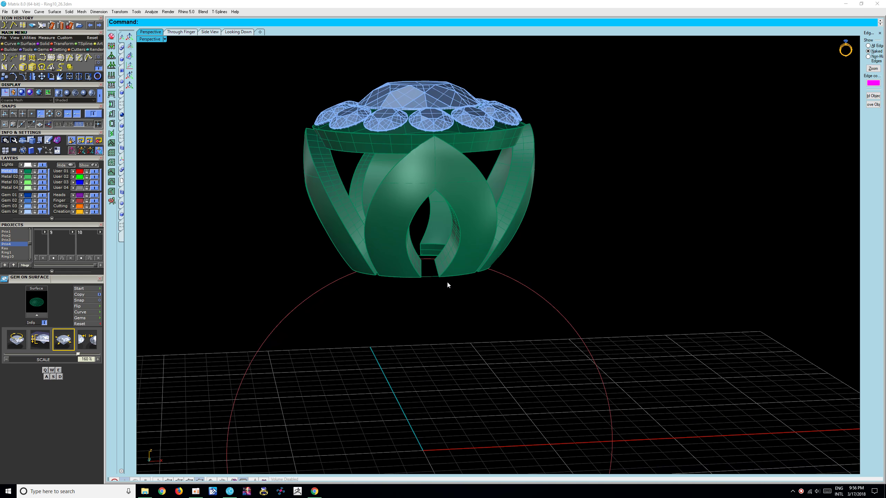
scroll(423, 275, "up", 1)
scroll(427, 276, "up", 2)
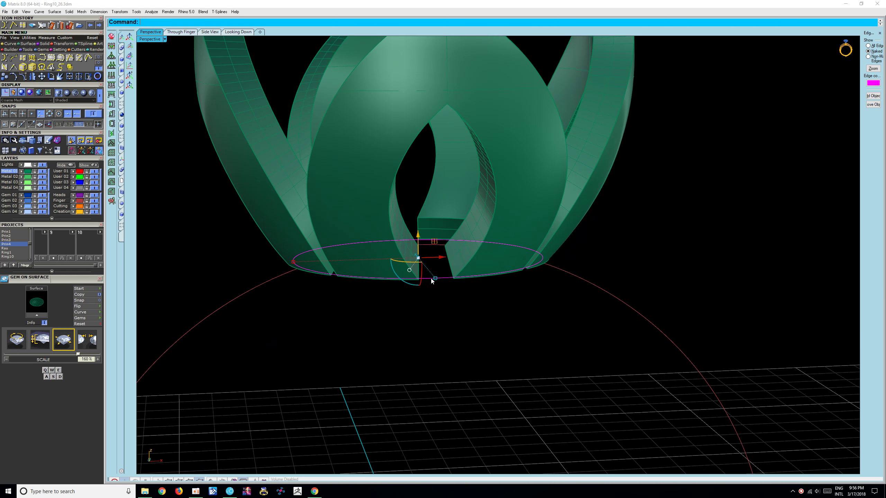
scroll(432, 274, "down", 3)
mouse_move(477, 326)
right_mouse_down()
mouse_move(475, 283)
mouse_move(491, 283)
mouse_move(475, 336)
mouse_move(469, 281)
mouse_move(482, 351)
right_mouse_up()
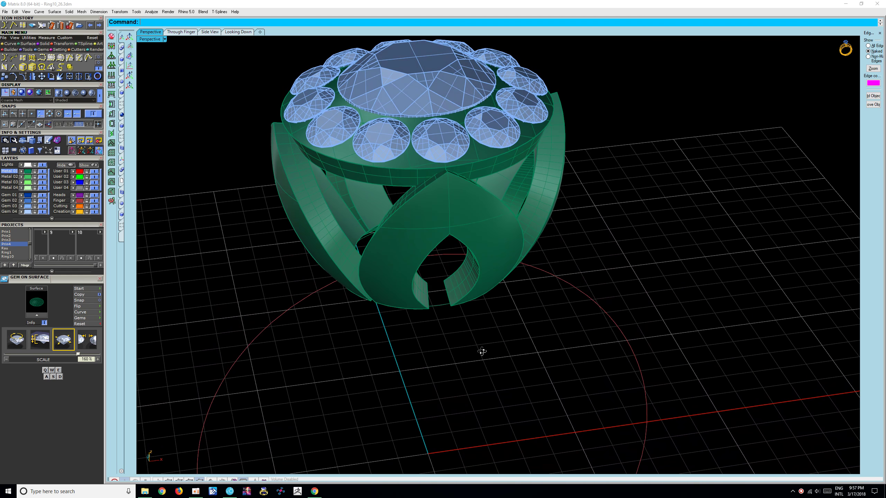
Select the curve at the base of the head and inspect it from several angles
left_click(434, 306)
mouse_move(435, 306)
right_mouse_down()
mouse_move(422, 266)
mouse_move(430, 319)
mouse_move(428, 245)
mouse_move(421, 267)
mouse_move(432, 313)
mouse_move(454, 292)
mouse_move(452, 217)
mouse_move(441, 293)
mouse_move(422, 264)
mouse_move(427, 166)
mouse_move(477, 303)
mouse_move(476, 359)
mouse_move(475, 225)
mouse_move(480, 371)
right_mouse_up()
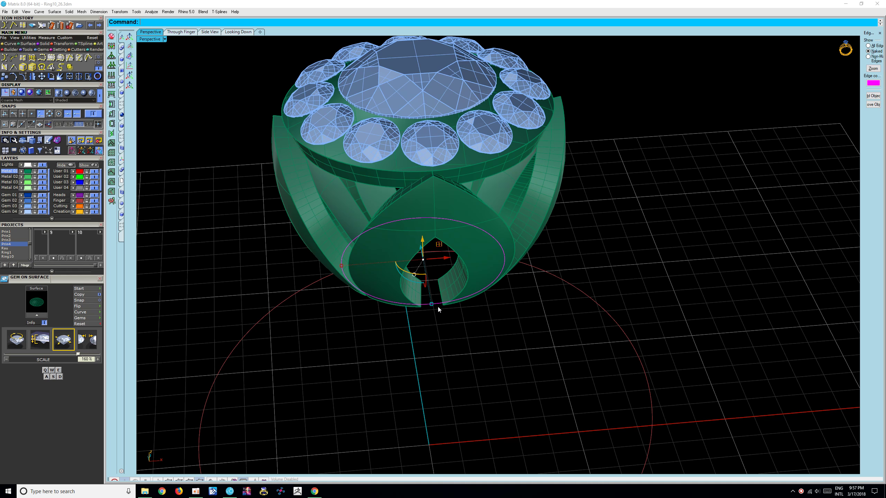
right_click_drag(431, 306, 425, 328)
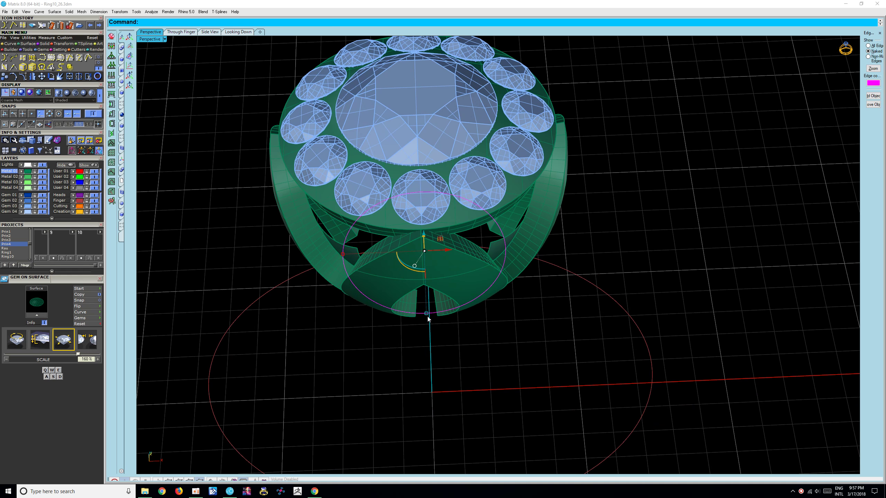
right_click_drag(462, 337, 480, 277)
mouse_move(484, 307)
right_mouse_down()
mouse_move(478, 331)
mouse_move(510, 265)
right_mouse_up()
key("Escape")
Select the base ellipse and restore the four-viewport layout
left_click(513, 267)
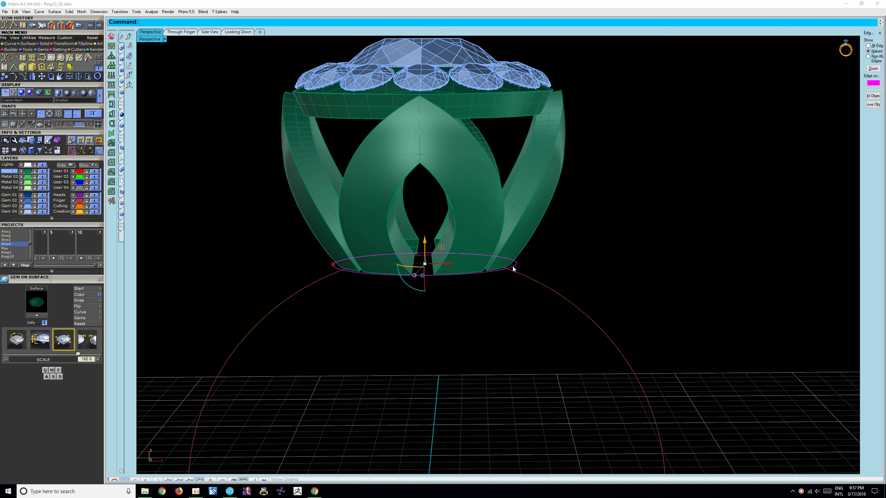
double_click(153, 40)
scroll(385, 352, "up", 2)
scroll(384, 352, "up", 2)
right_click_drag(384, 350, 383, 332)
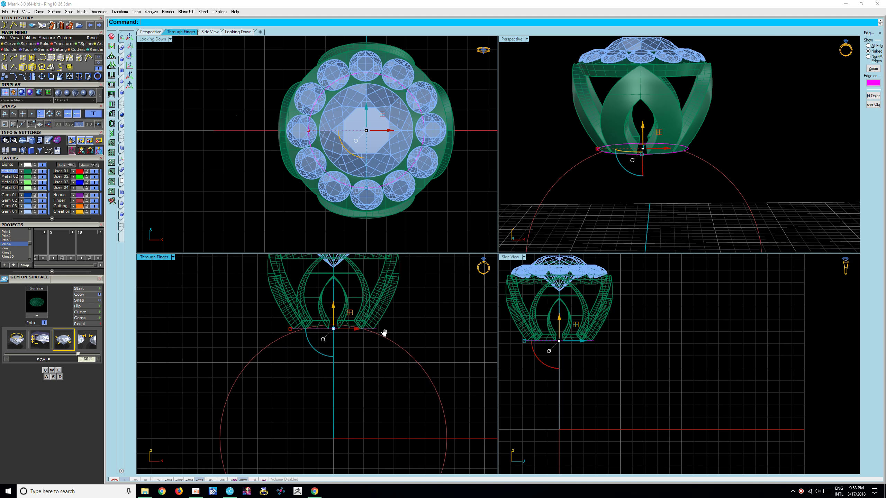
Offset the base ellipse curve to create a new circle below it
right_click(383, 331)
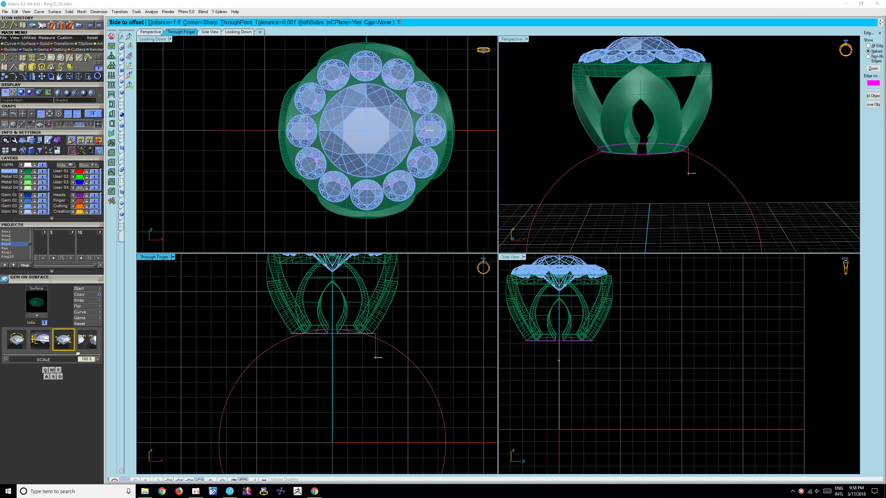
left_click(382, 357)
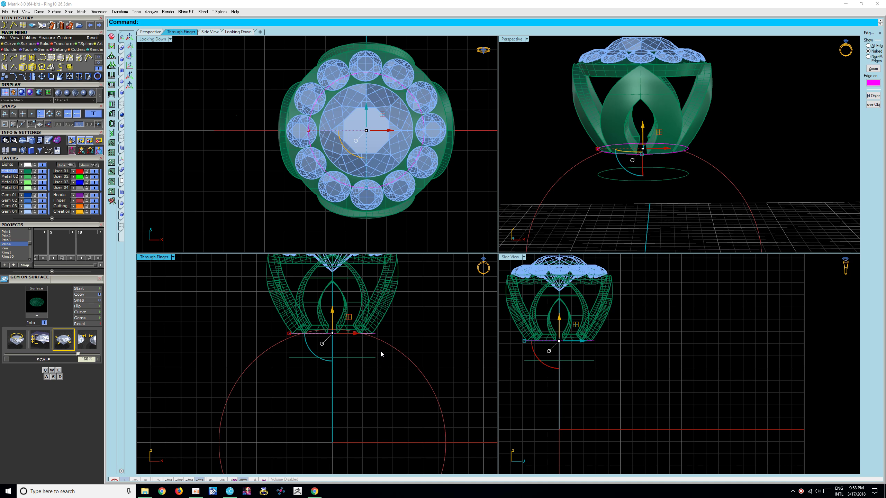
key("XF86AudioLowerVolume")
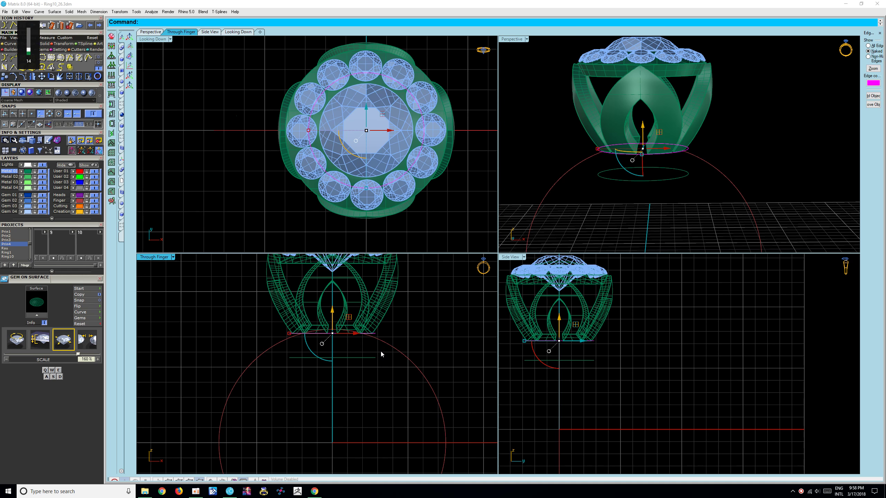
scroll(380, 350, "down", 3)
scroll(370, 343, "up", 1)
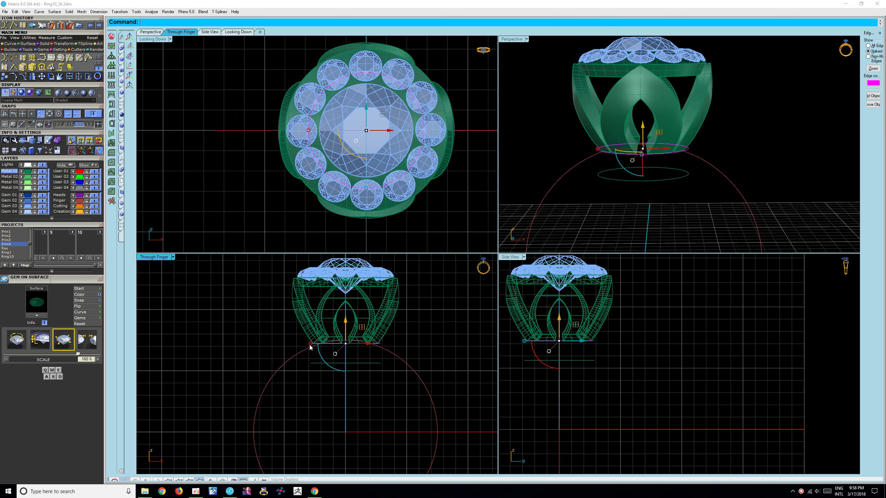
Scale the circle under the ring to the blade base width, undoing the oversized attempt
left_click_drag(310, 344, 308, 347)
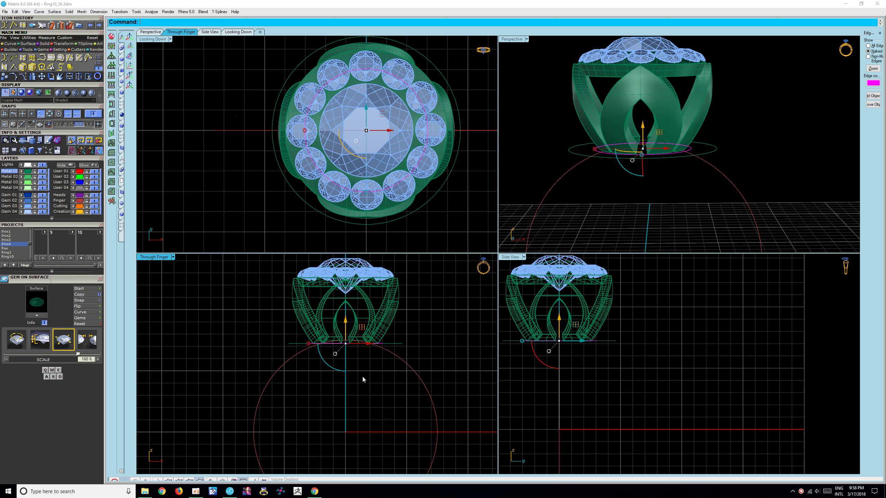
key("ctrl+z")
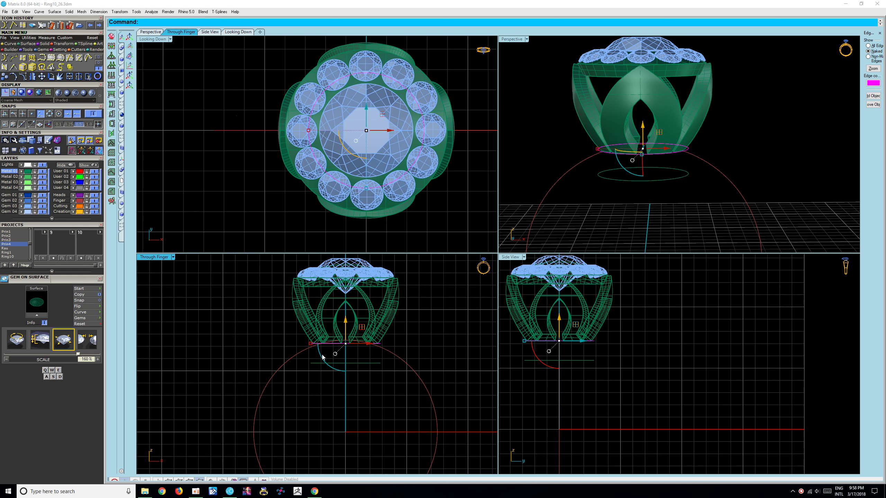
left_click_drag(311, 347, 308, 347)
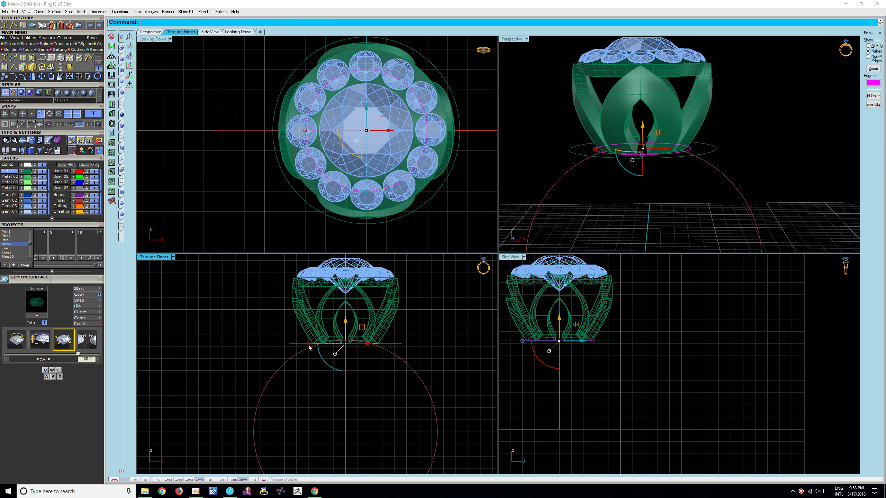
left_click(395, 348)
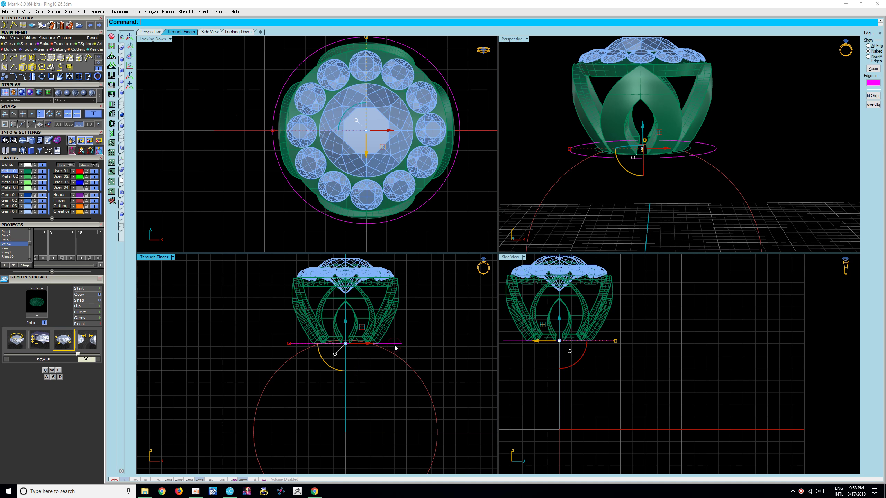
key("Escape")
scroll(385, 345, "up", 2)
left_click(383, 346)
key("Escape")
scroll(345, 340, "down", 2)
scroll(363, 343, "up", 2)
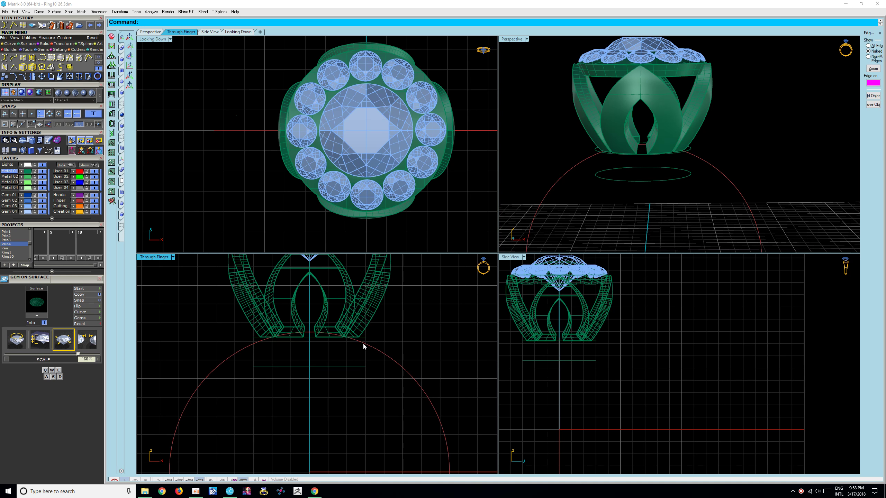
left_click(366, 339)
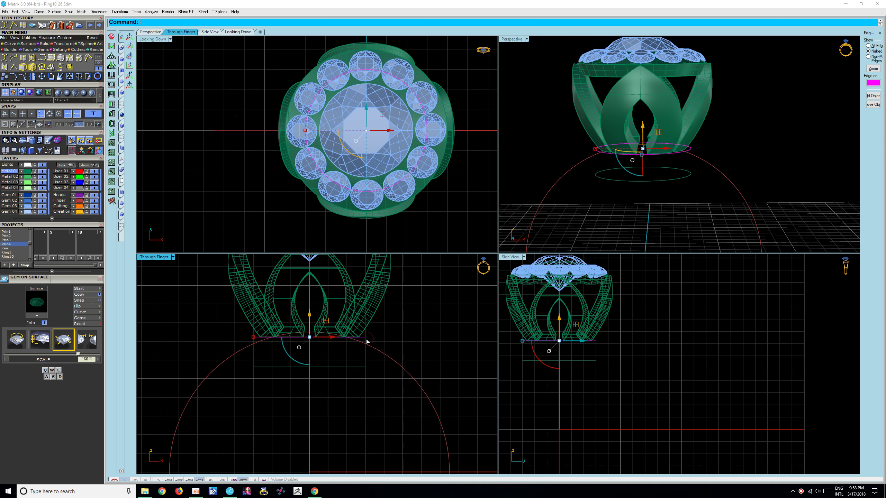
left_click_drag(254, 338, 224, 337)
Undo the last scaling and offset the circle downward into a lower copy
key("ctrl+z")
type("offset")
key("Return")
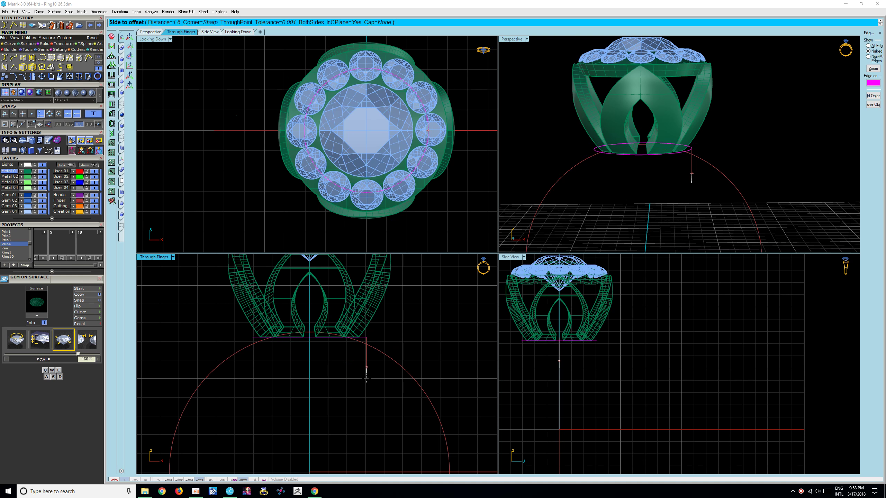
left_click(366, 374)
Loft between the two circles to form a band
left_click(363, 370, "shift")
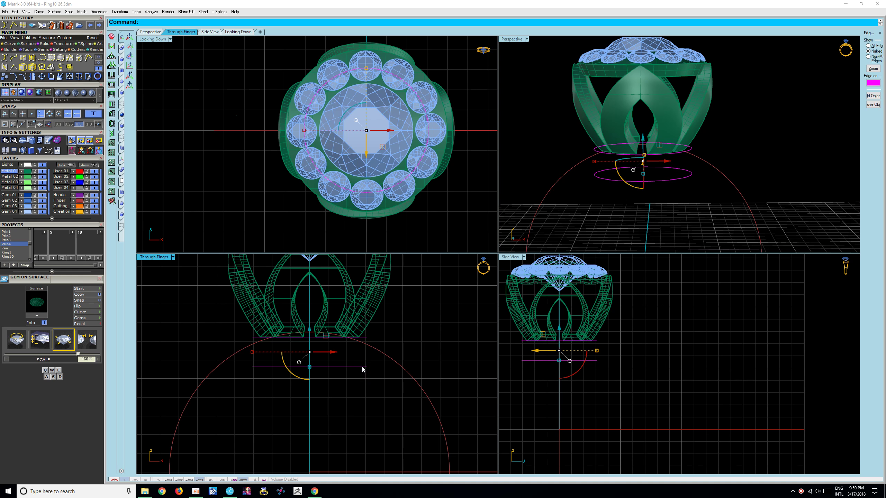
type("loft")
key("Return")
key("Return")
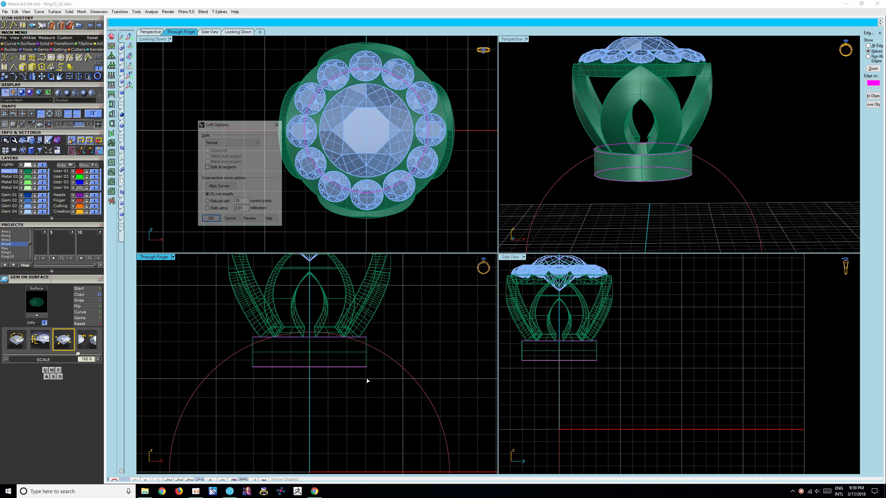
key("Return")
Raise the lofted band up to meet the petal blades
left_click(364, 368)
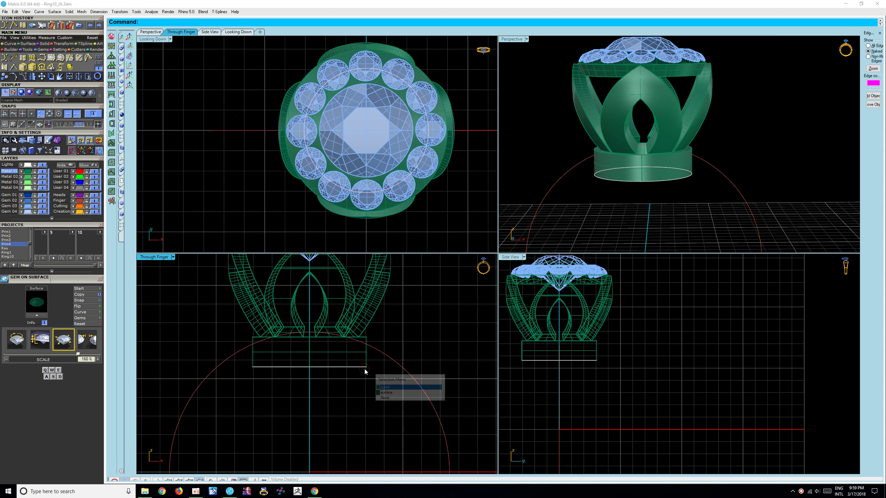
left_click(391, 387)
left_click(367, 338)
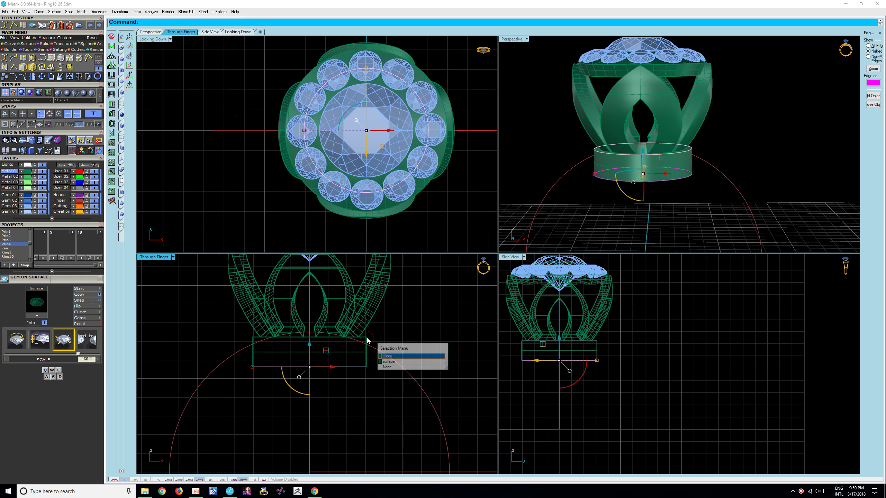
left_click(397, 349)
left_click_drag(312, 331, 312, 326)
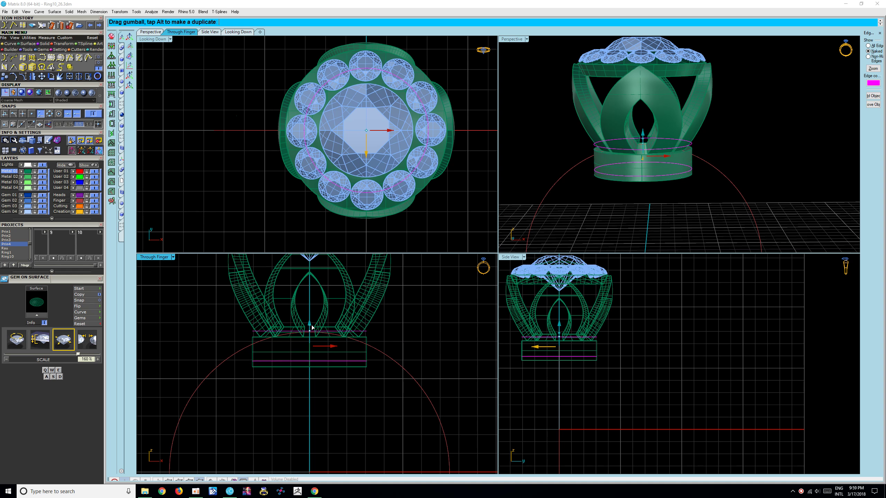
mouse_move(603, 156)
right_mouse_down()
mouse_move(628, 164)
mouse_move(622, 196)
right_mouse_up()
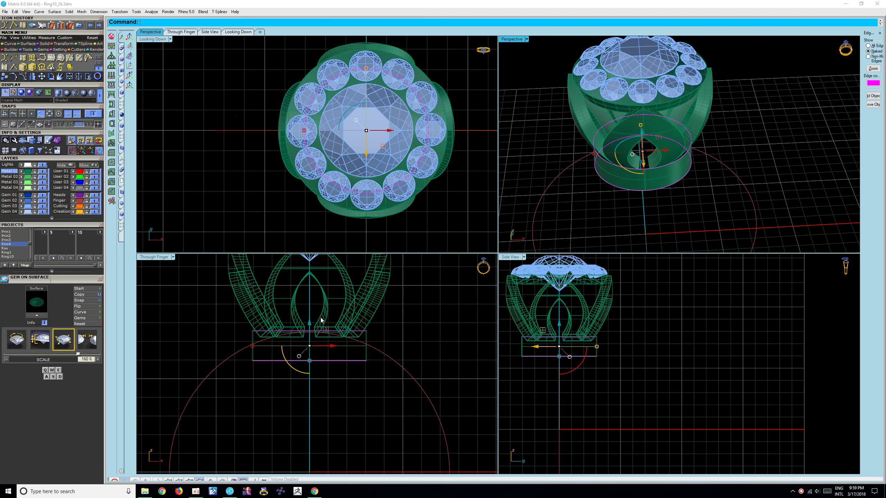
Enlarge the base band slightly and nudge it upward
scroll(321, 320, "down", 3)
scroll(298, 350, "up", 3)
left_click_drag(280, 349, 277, 348)
scroll(341, 330, "down", 3)
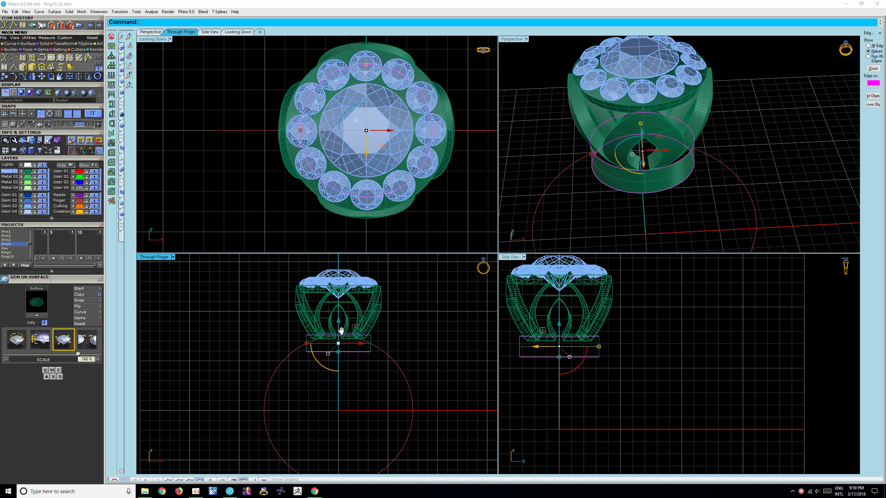
scroll(341, 334, "up", 2)
left_click_drag(337, 336, 337, 335)
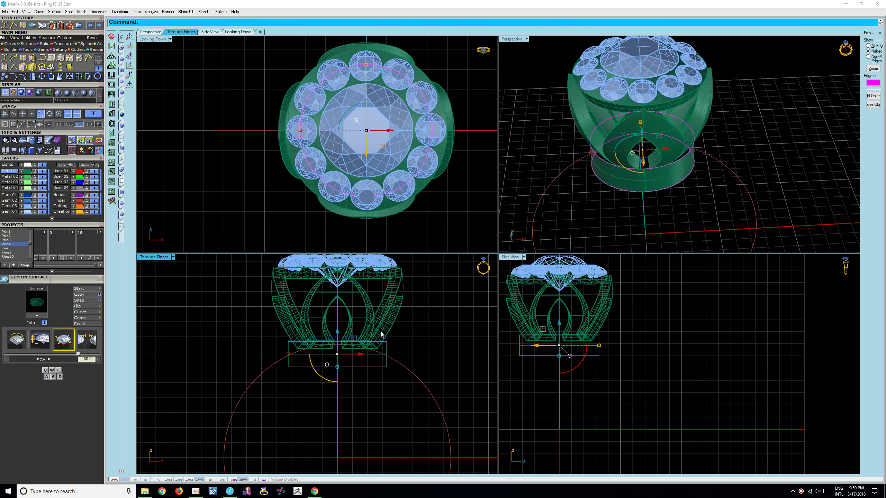
Window-select the whole ring head and move it higher above the finger circle
left_click(770, 166)
right_click_drag(769, 166, 659, 143)
scroll(354, 373, "down", 3)
mouse_move(344, 376)
right_mouse_down()
mouse_move(338, 364)
mouse_move(343, 370)
right_mouse_up()
left_click_drag(274, 281, 415, 396)
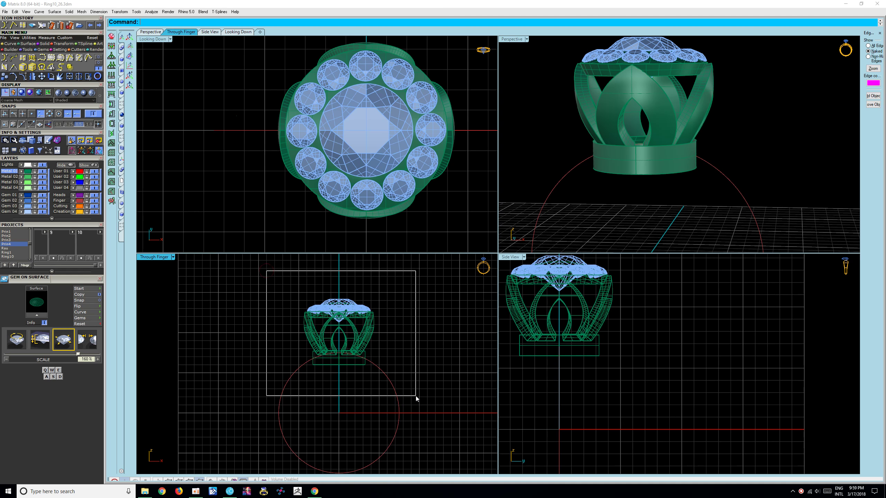
scroll(345, 330, "up", 1)
left_click_drag(337, 316, 338, 300)
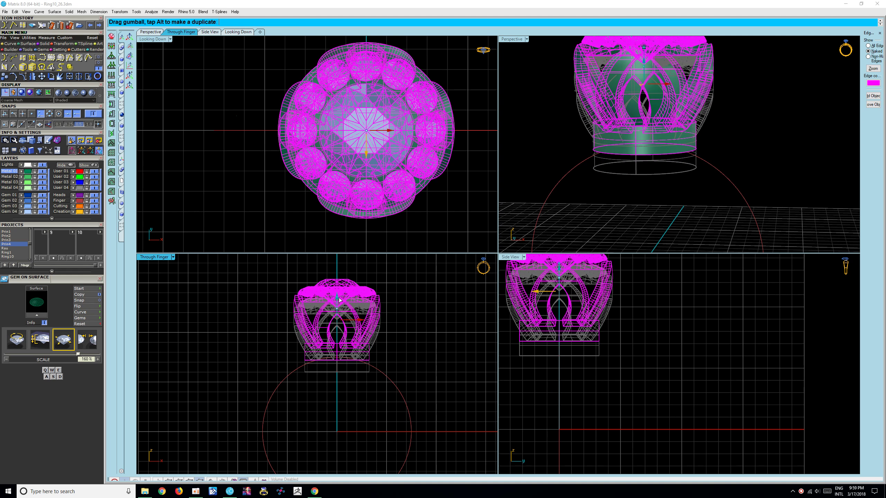
left_click(401, 338)
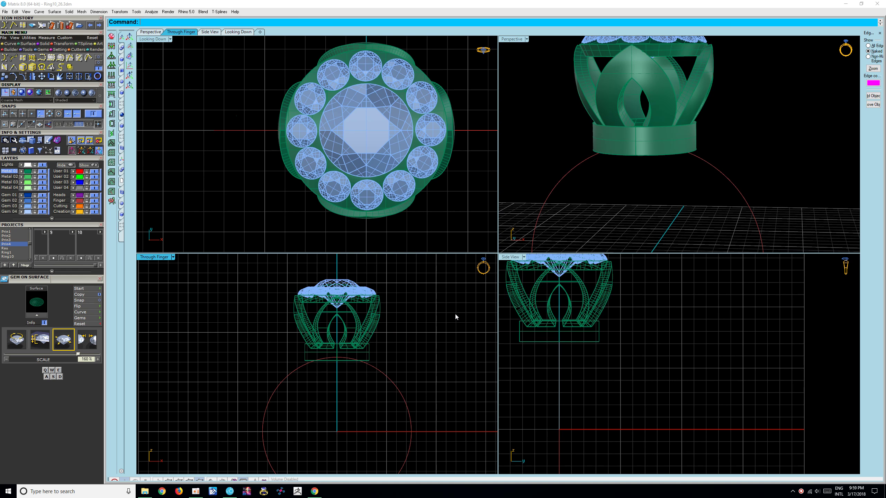
mouse_move(589, 189)
right_mouse_down()
mouse_move(694, 196)
mouse_move(665, 200)
right_mouse_up()
Offset the collar band into a solid wall 0.8 thick and inspect it
left_click(681, 160)
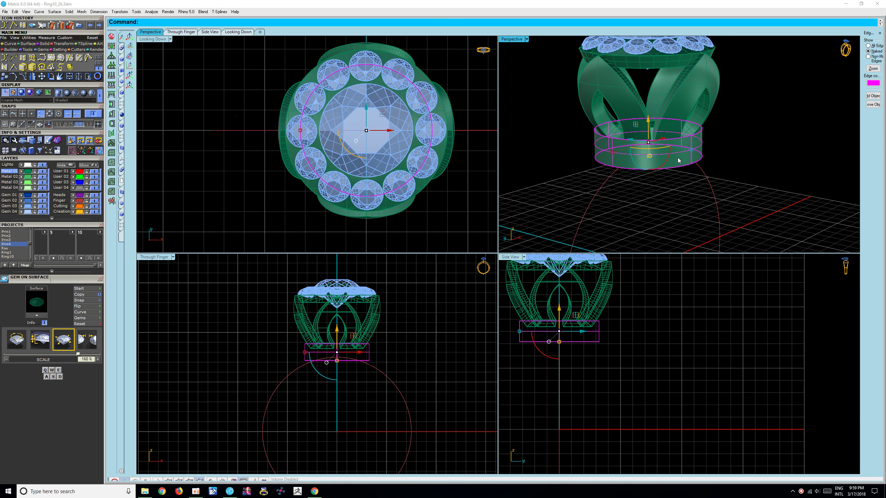
right_click(678, 161)
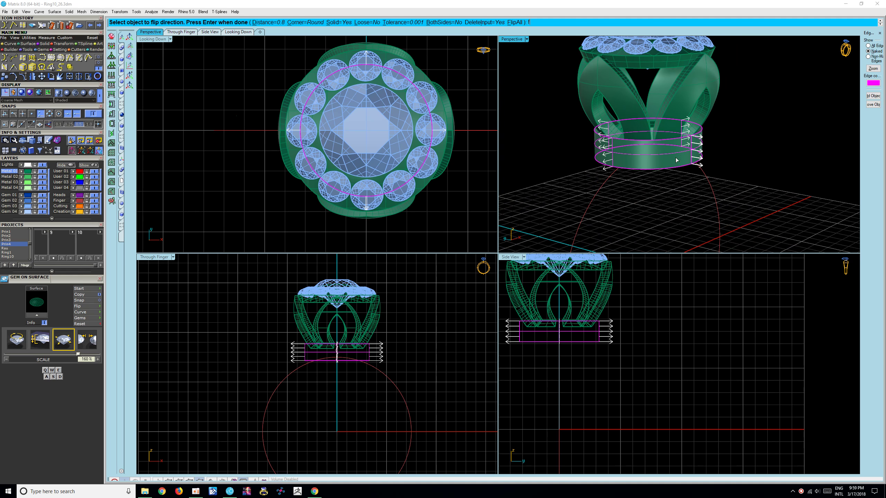
right_click(748, 179)
mouse_move(747, 179)
right_mouse_down()
mouse_move(654, 181)
mouse_move(672, 161)
right_mouse_up()
scroll(655, 151, "down", 3)
scroll(641, 147, "up", 3)
mouse_move(671, 110)
right_mouse_down()
mouse_move(633, 183)
mouse_move(743, 144)
mouse_move(736, 133)
right_mouse_up()
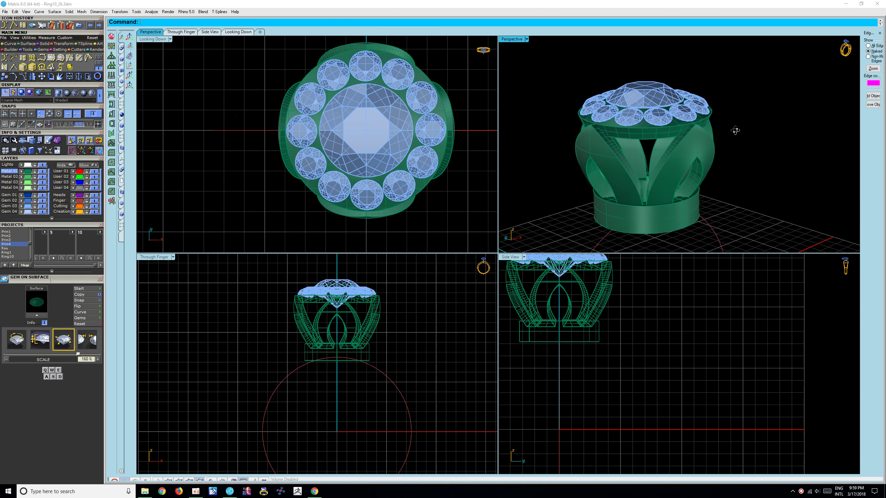
scroll(382, 347, "down", 2)
scroll(364, 333, "down", 2)
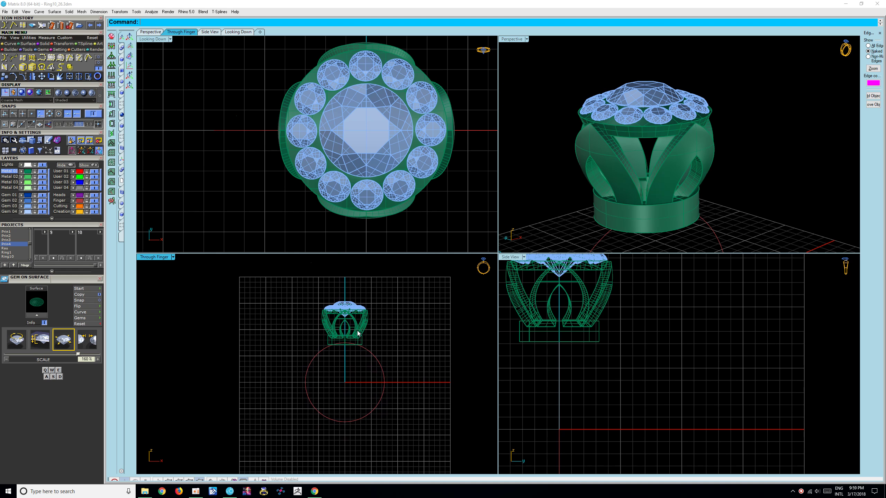
scroll(358, 334, "up", 1)
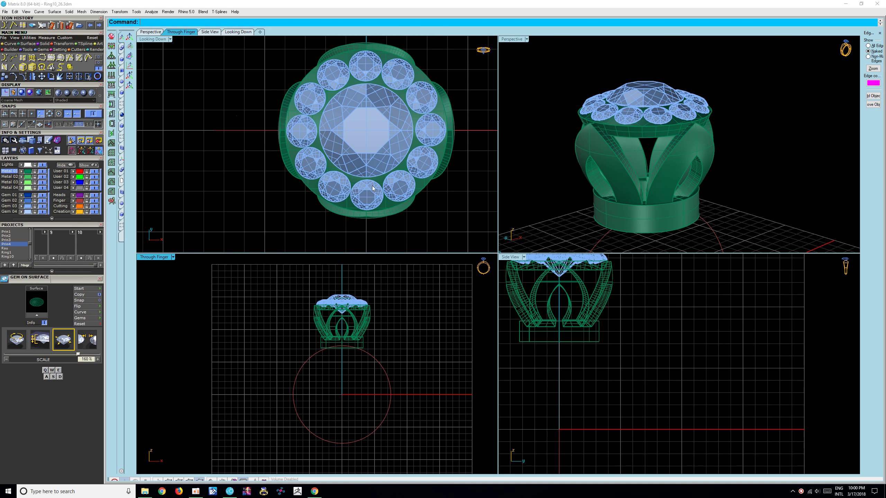
Select the whole ring and save it into project slot 3
scroll(332, 212, "down", 3)
left_click_drag(417, 236, 272, 102)
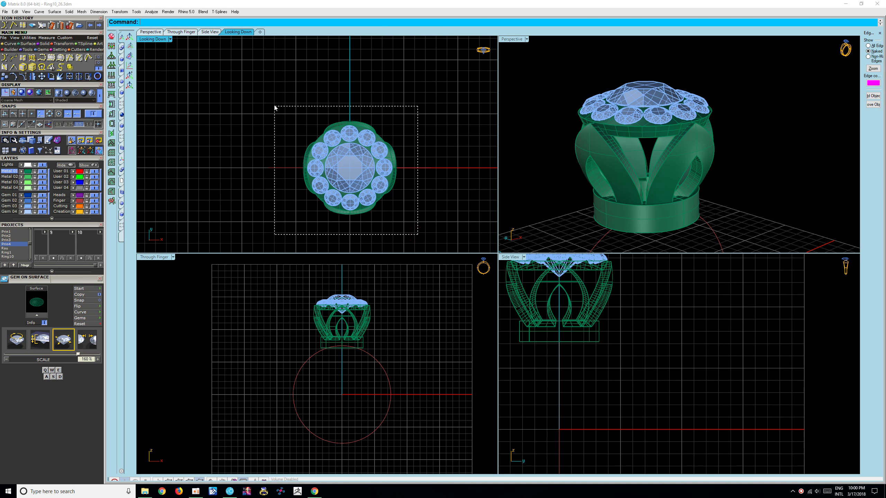
right_click_drag(390, 216, 371, 192)
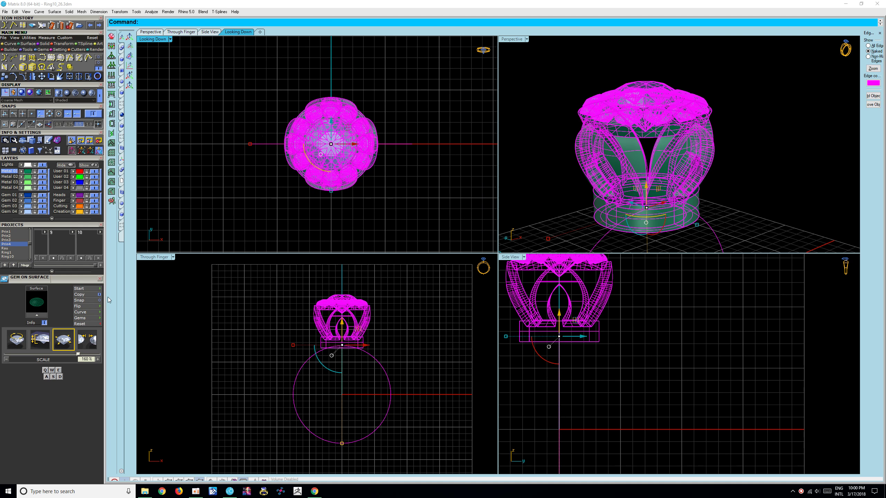
left_click(101, 265)
left_click(95, 258)
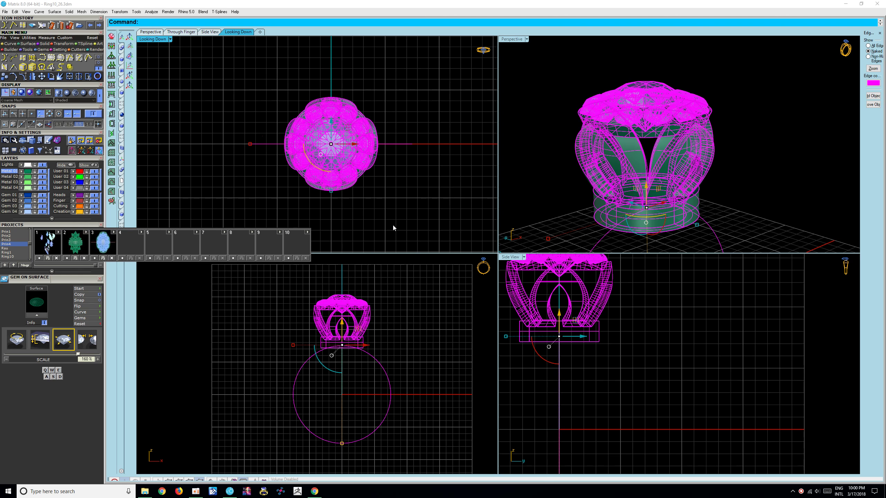
Delete the ring from the scene and collapse the project slots
key("Delete")
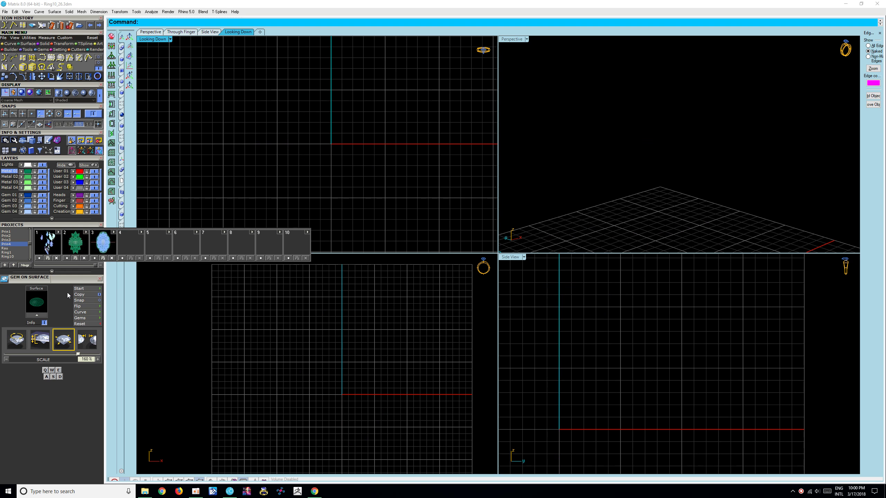
left_click(100, 266)
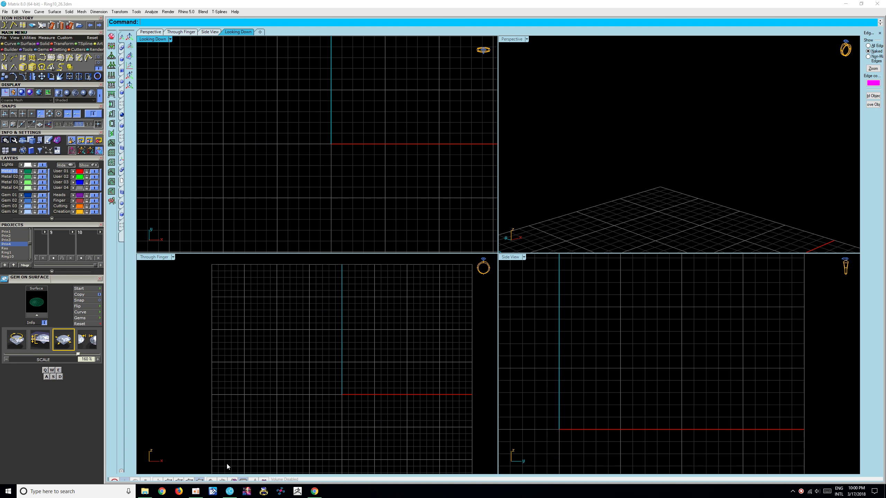
left_click(152, 489)
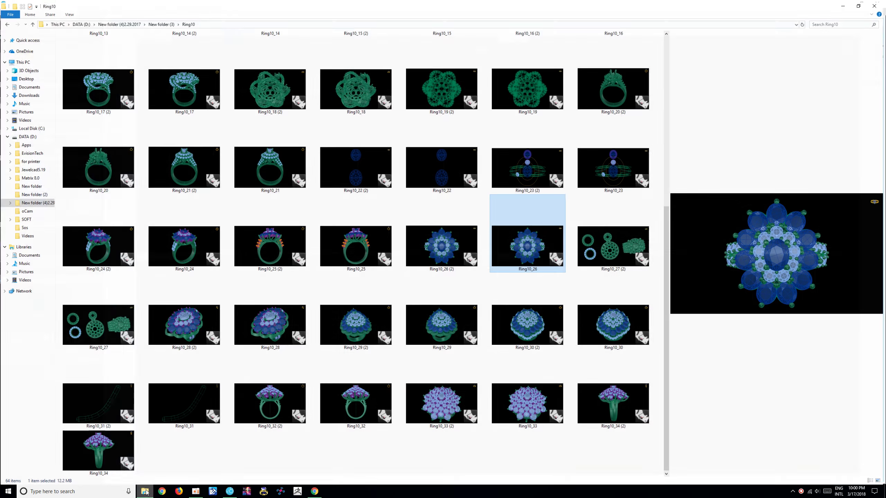
Go up to the ring folders and browse the Ring11 folder's files
left_click(8, 23)
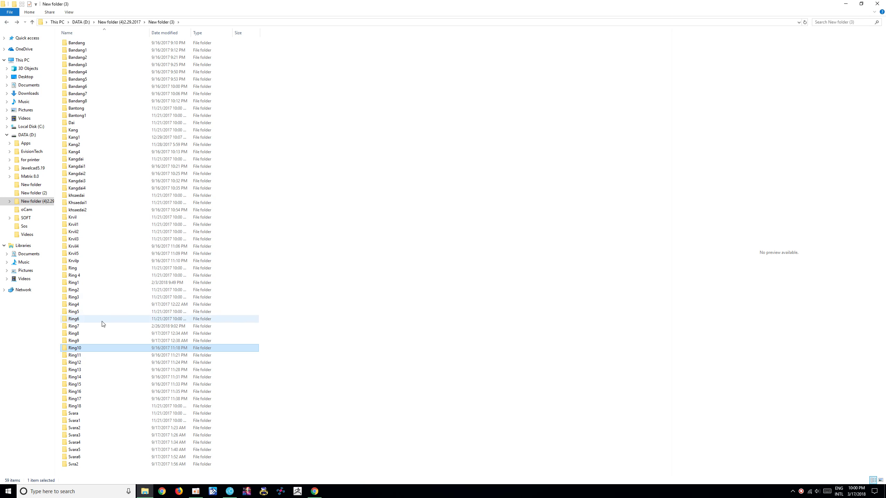
double_click(90, 355)
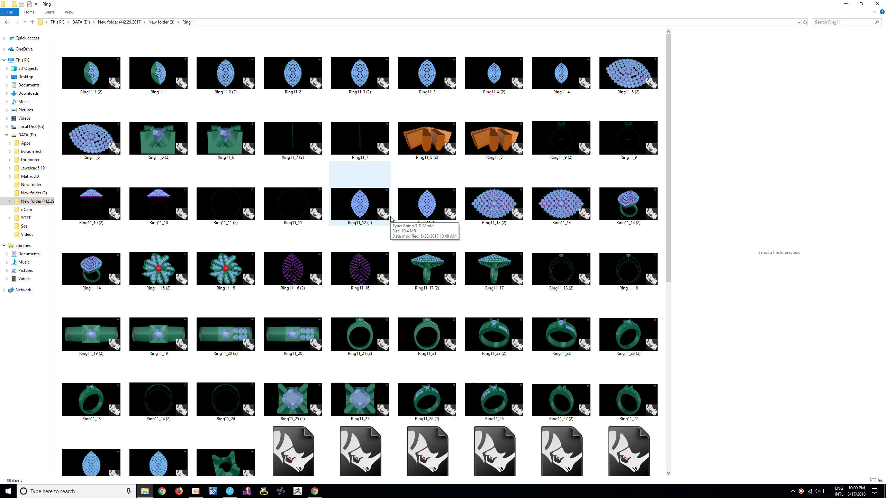
scroll(607, 43, "down", 3)
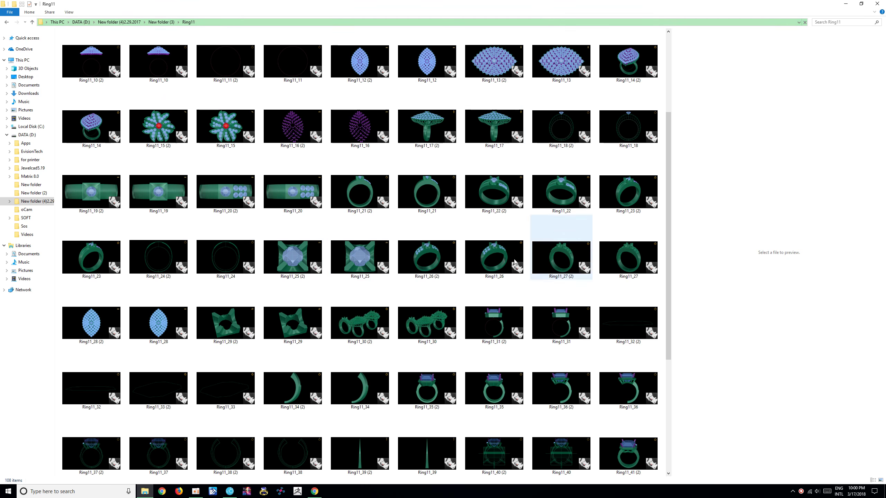
mouse_move(427, 402)
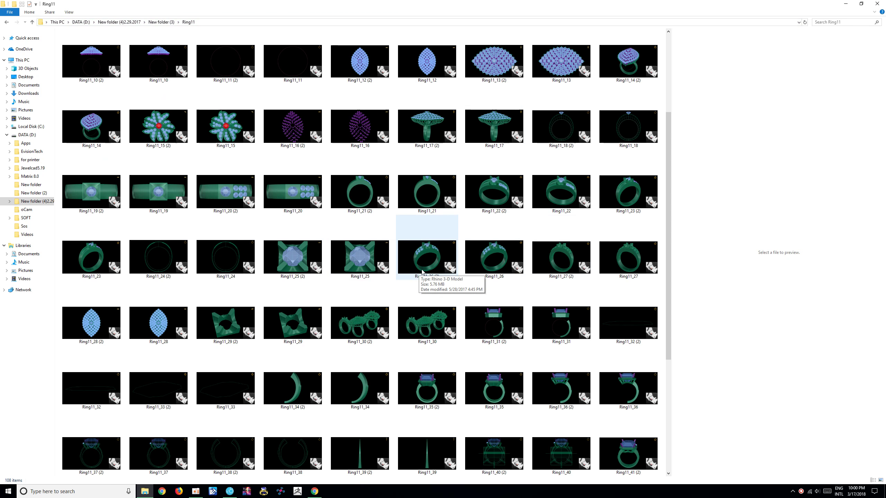
scroll(423, 272, "down", 5)
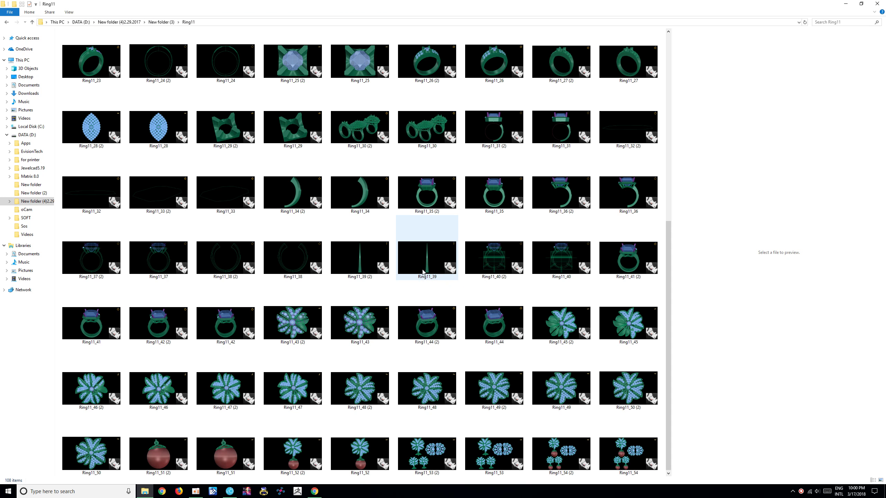
scroll(565, 246, "up", 5)
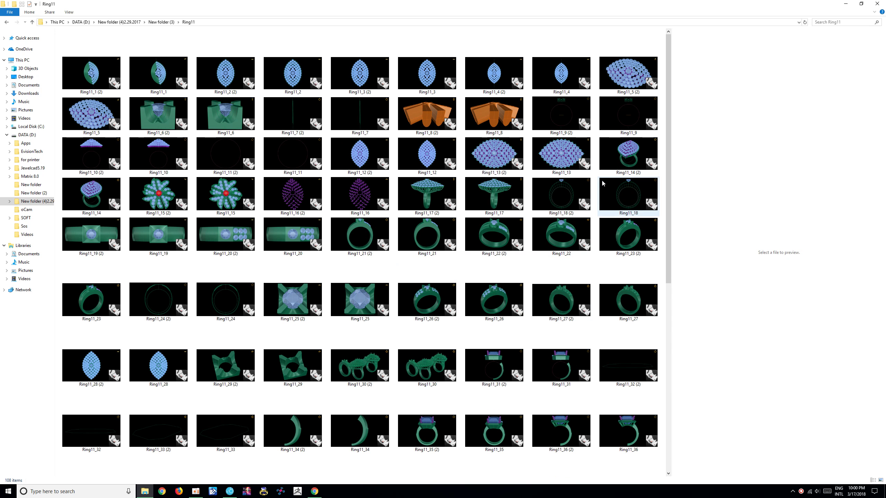
left_click(6, 21)
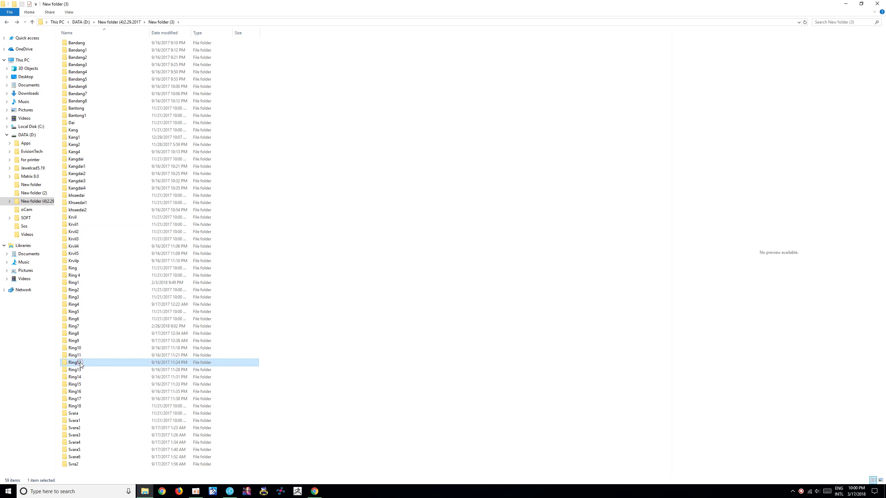
Browse the Ring12 folder's files and return to the ring folder list
double_click(104, 362)
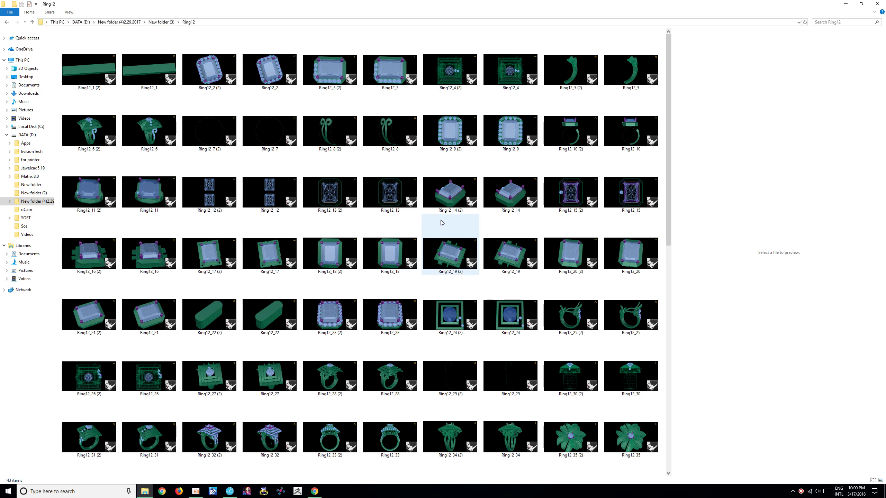
scroll(442, 222, "down", 5)
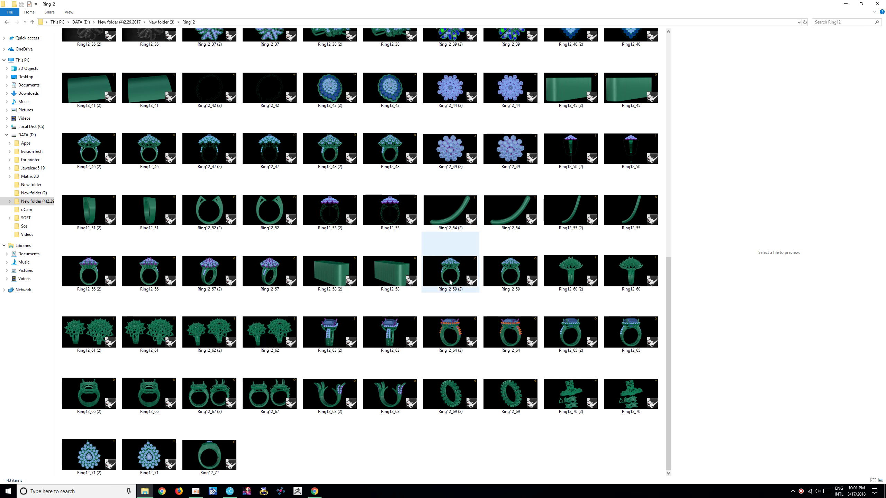
left_click(5, 23)
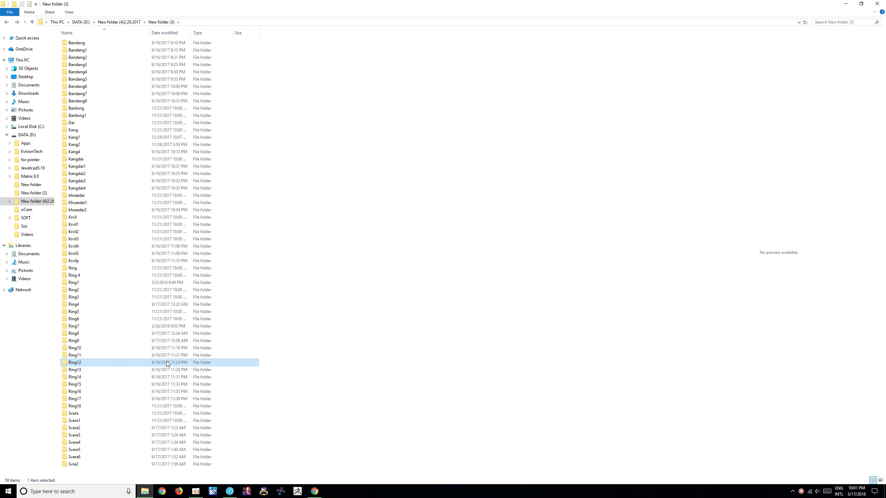
Browse the Ring13, Ring14 and Ring15 model folders' thumbnails, then close File Explorer
double_click(100, 367)
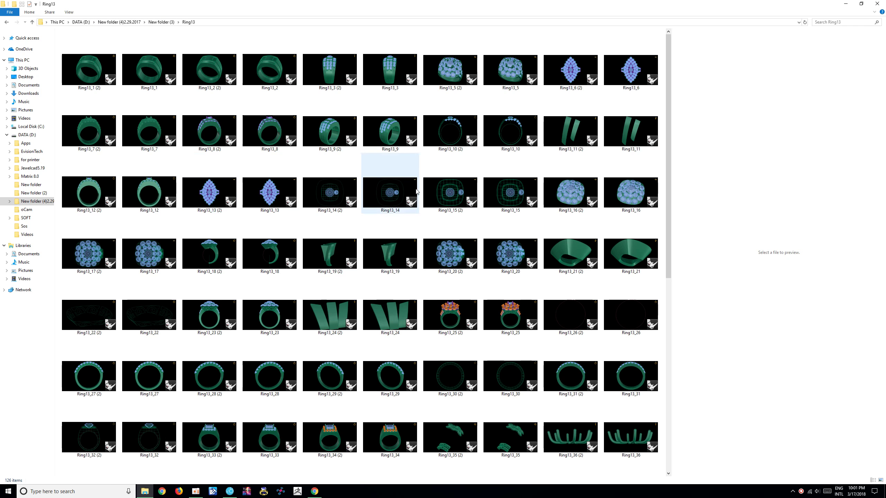
scroll(413, 198, "down", 5)
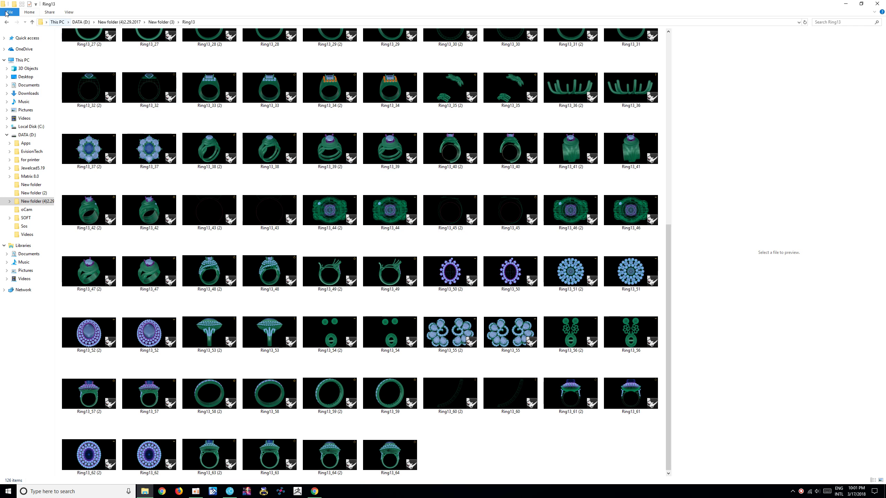
left_click(7, 22)
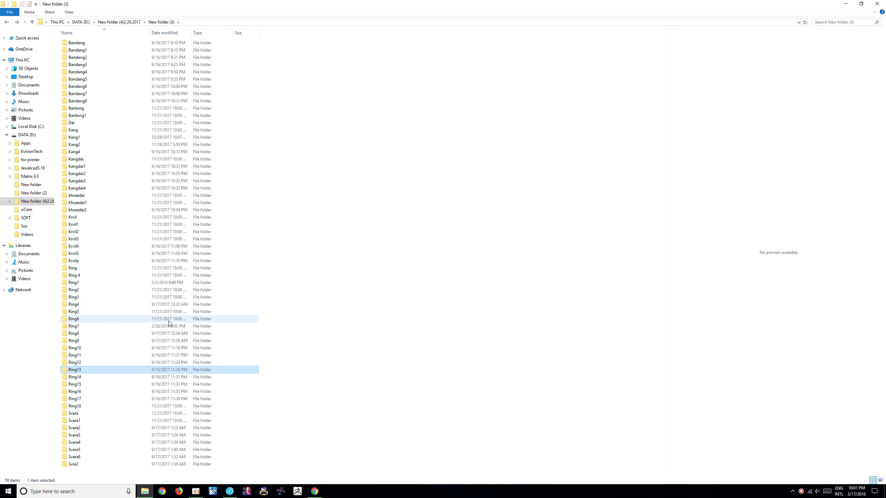
double_click(110, 372)
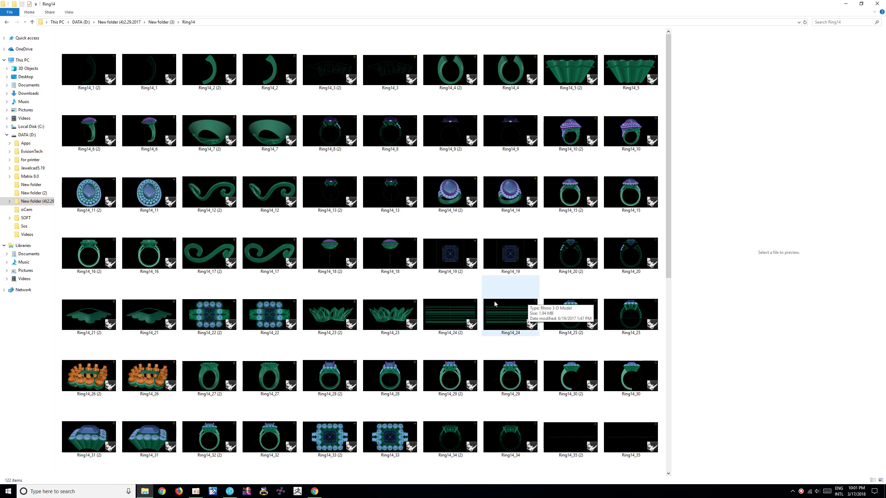
scroll(495, 303, "down", 5)
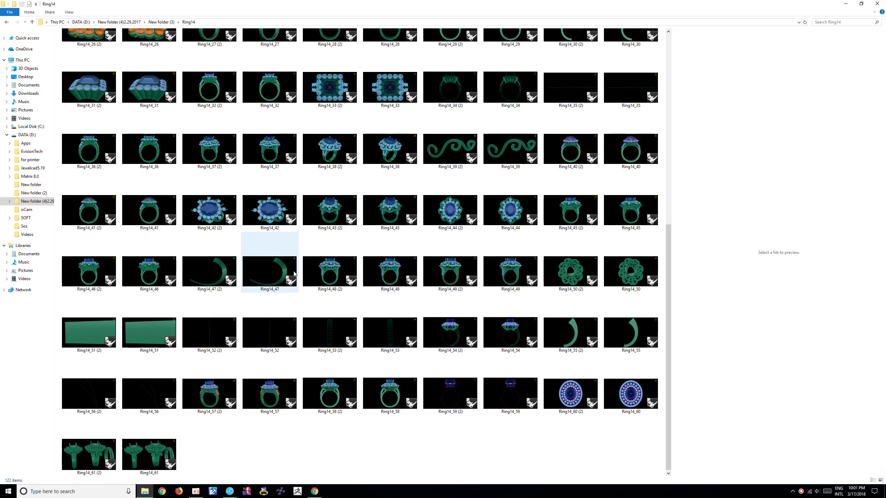
left_click(7, 23)
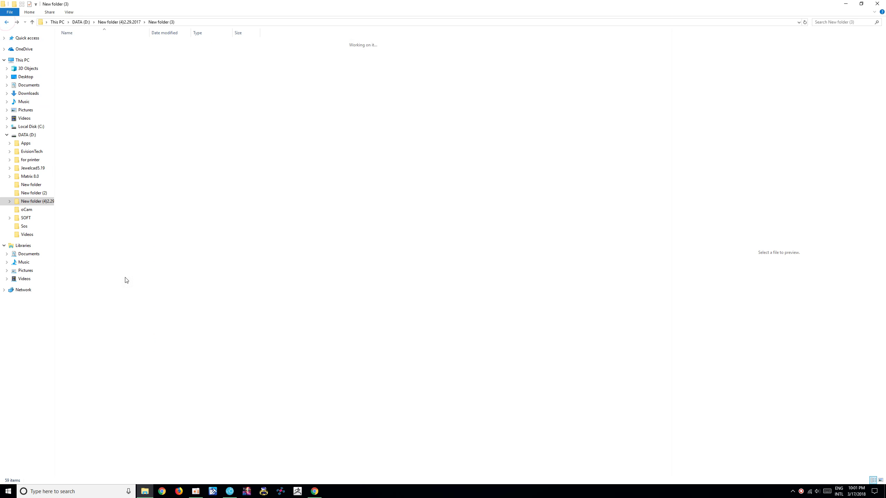
double_click(83, 384)
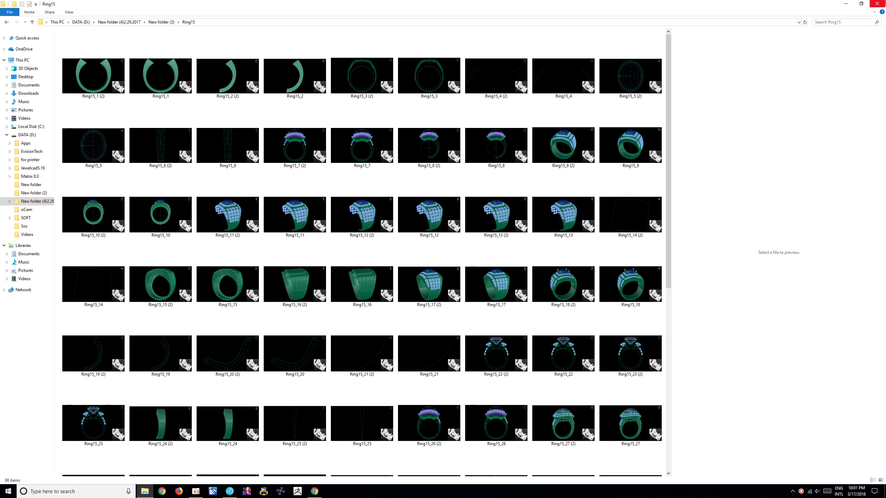
left_click(879, 3)
Pause the oCam screen recording
left_click(801, 492)
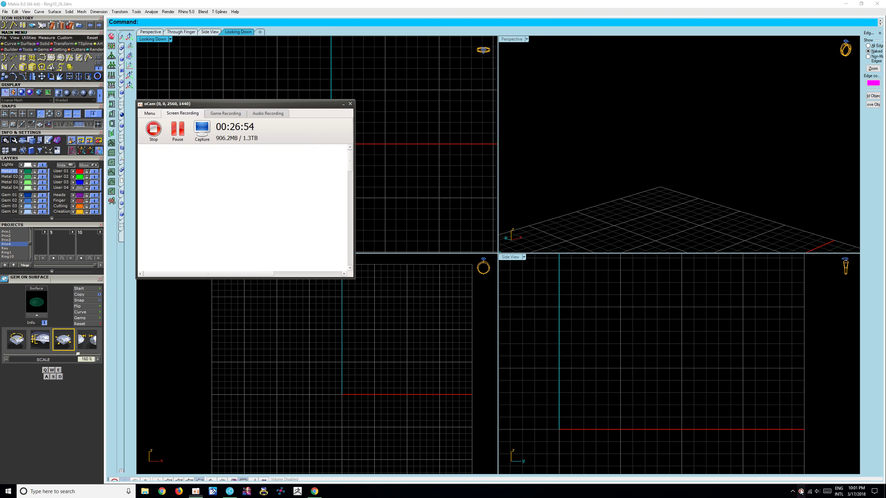
left_click(178, 132)
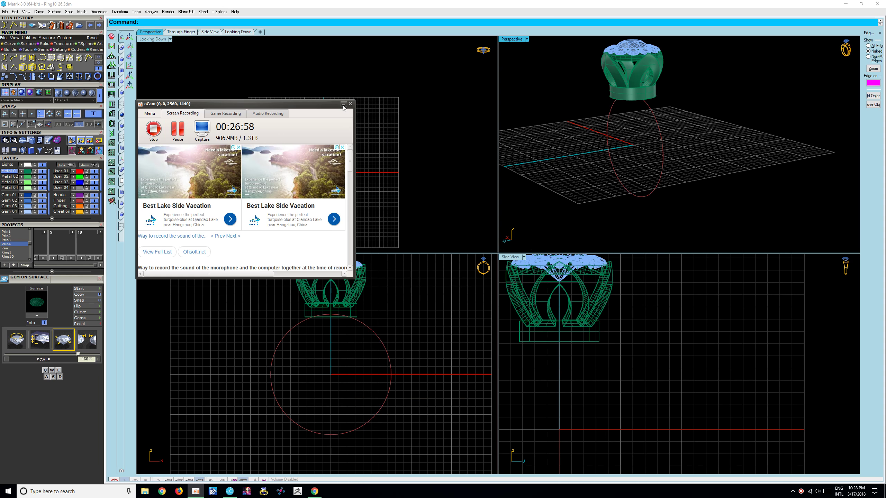